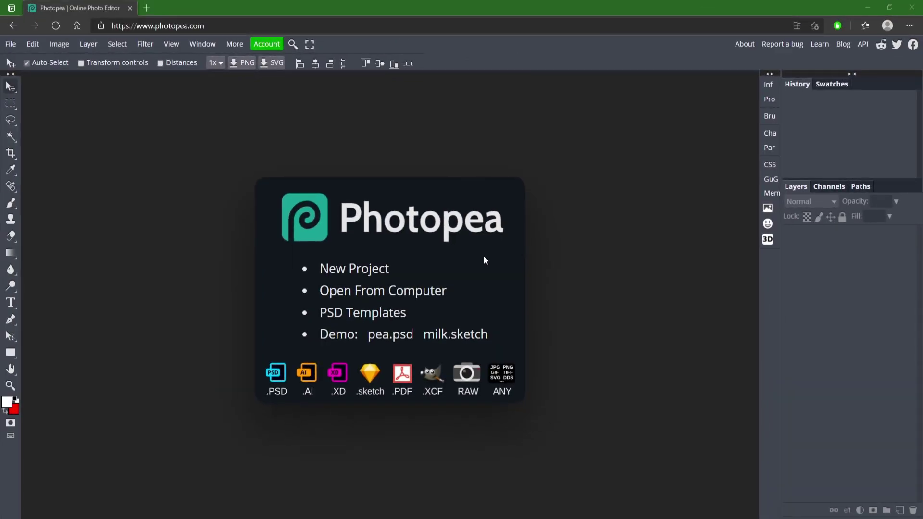
Set the new project's canvas to 512 × 512 px, replacing the 1280 × 720 default.
left_click(356, 270)
key("Tab")
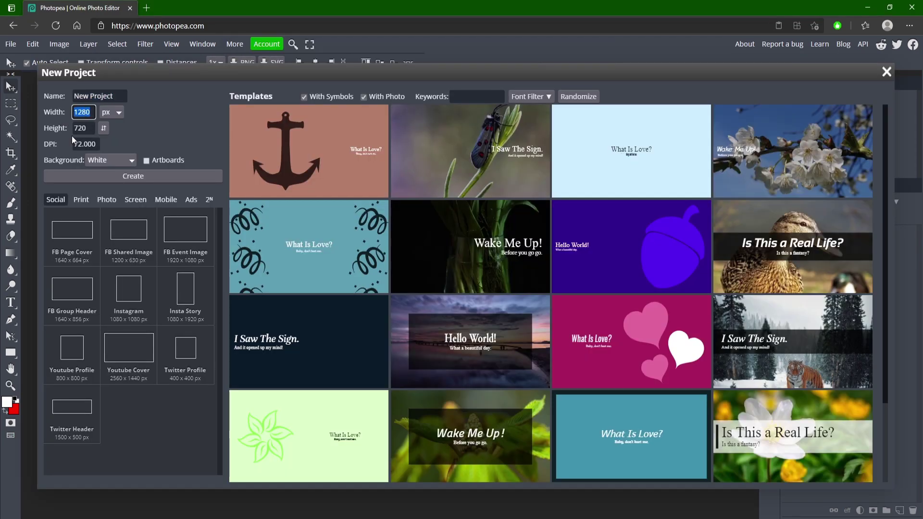
type("512")
key("Tab")
type("512")
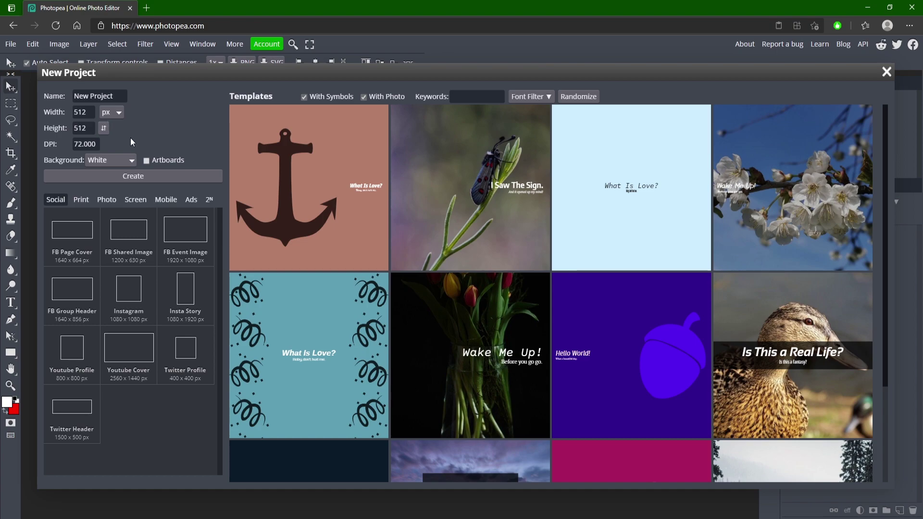
Create the document, unlock the Background layer, and give it a dark hexagon Pattern Overlay.
left_click(134, 178)
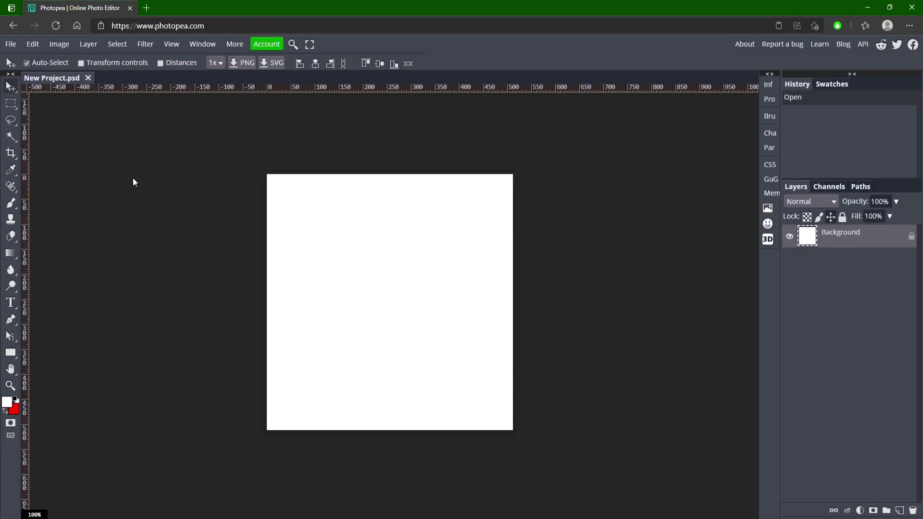
left_click(912, 236)
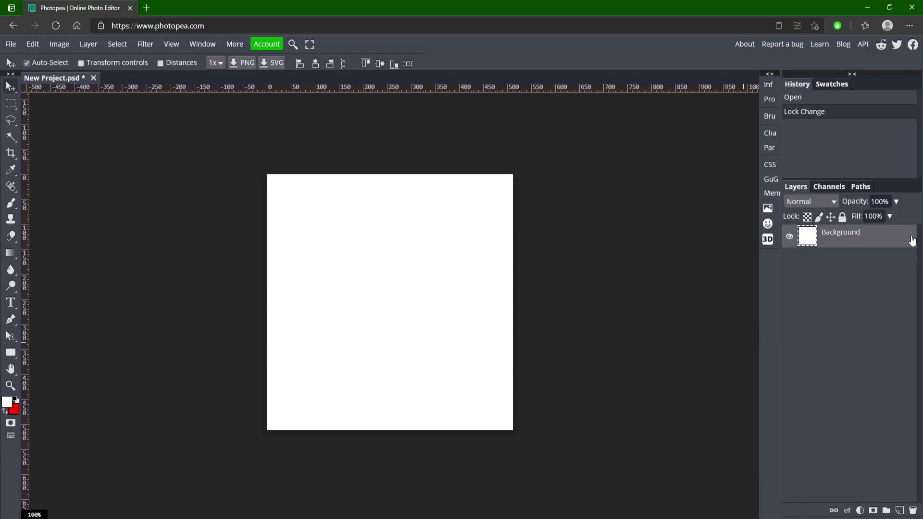
double_click(897, 240)
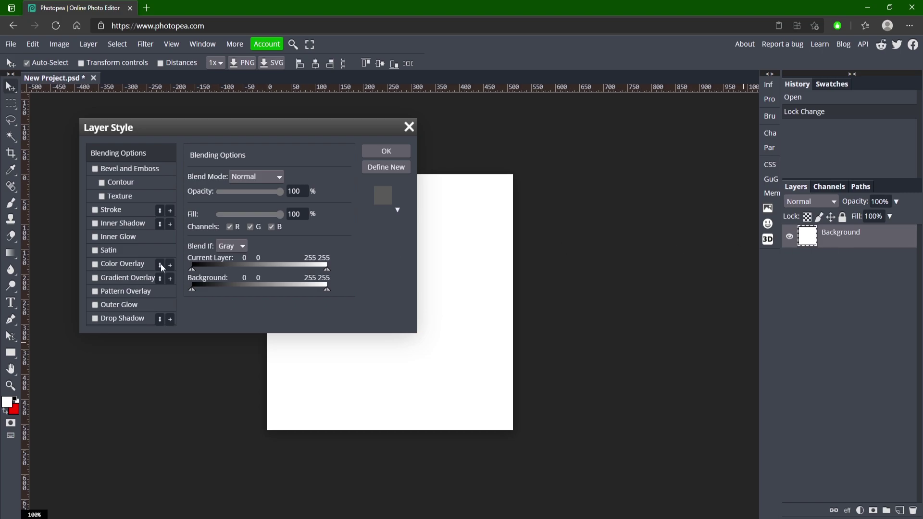
left_click(94, 291)
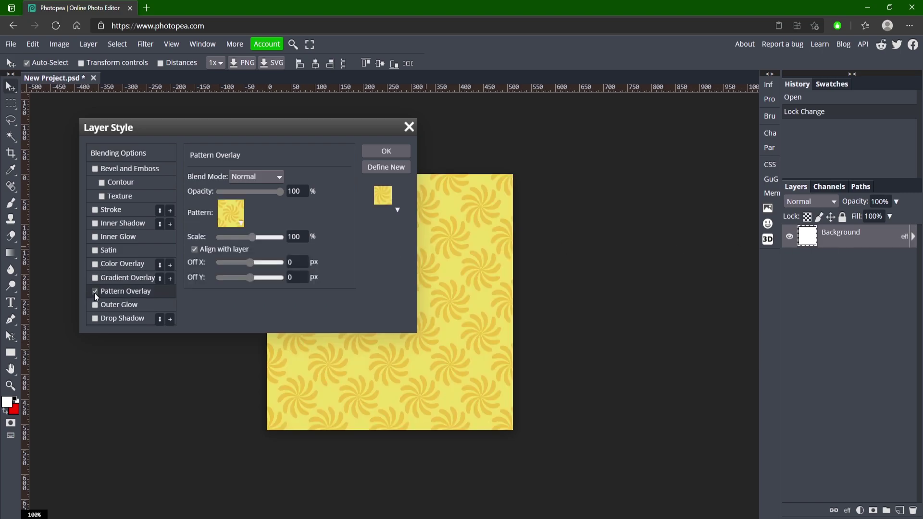
left_click(235, 212)
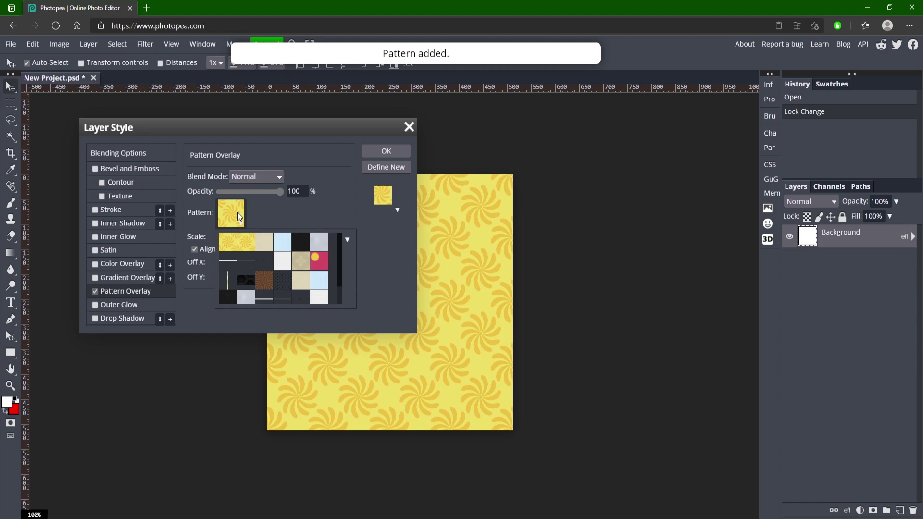
left_click(247, 283)
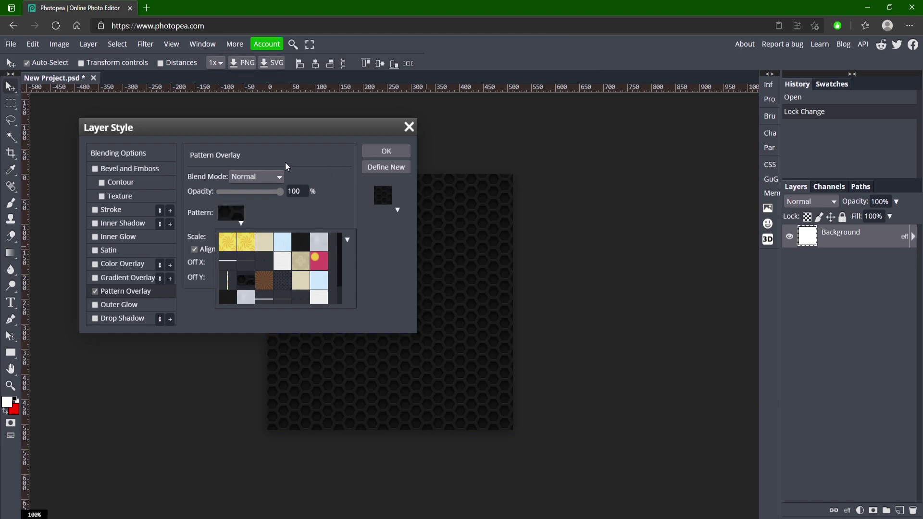
left_click(387, 150)
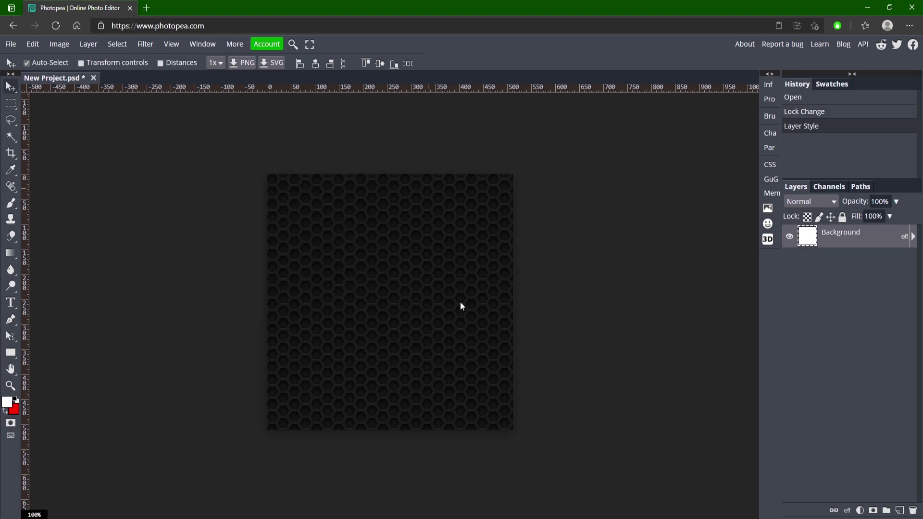
Zoom in and place a vertical guide at about 256 px down the canvas centre.
left_click(11, 385)
scroll(393, 366, "up", 1)
scroll(393, 366, "up", 2)
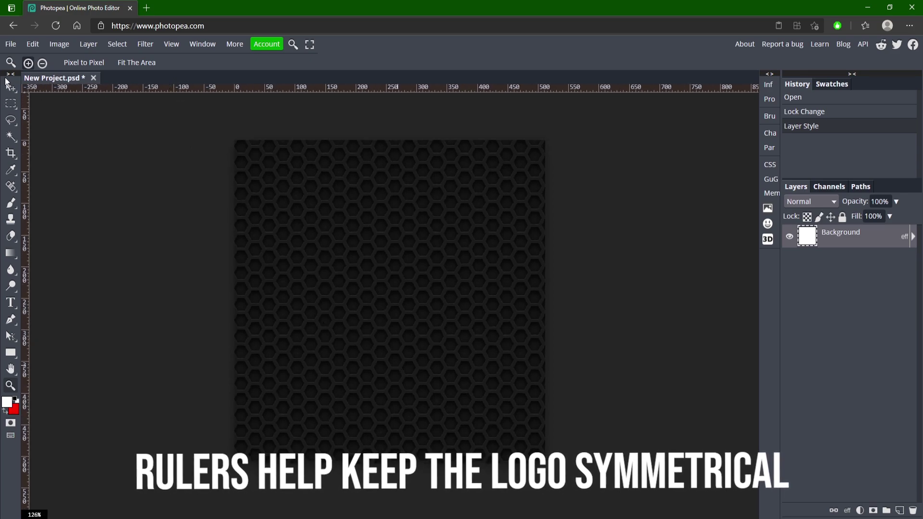
key("v")
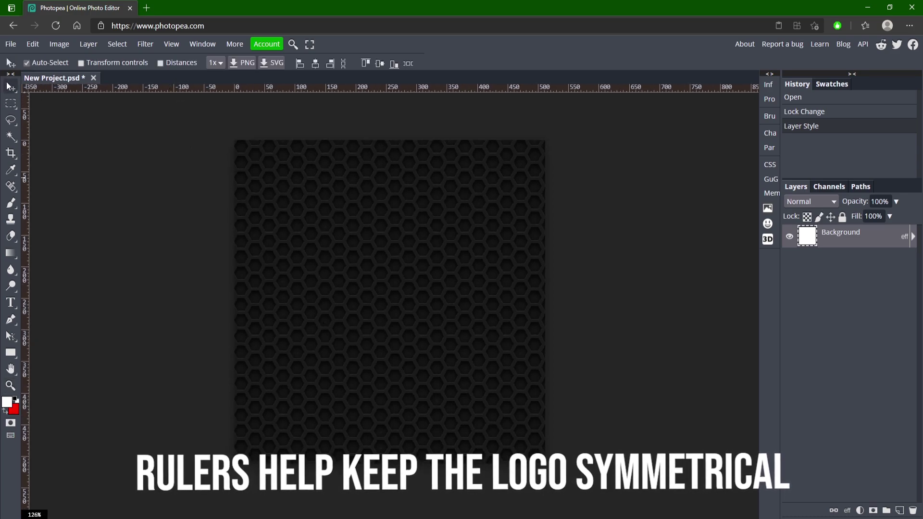
left_click(172, 44)
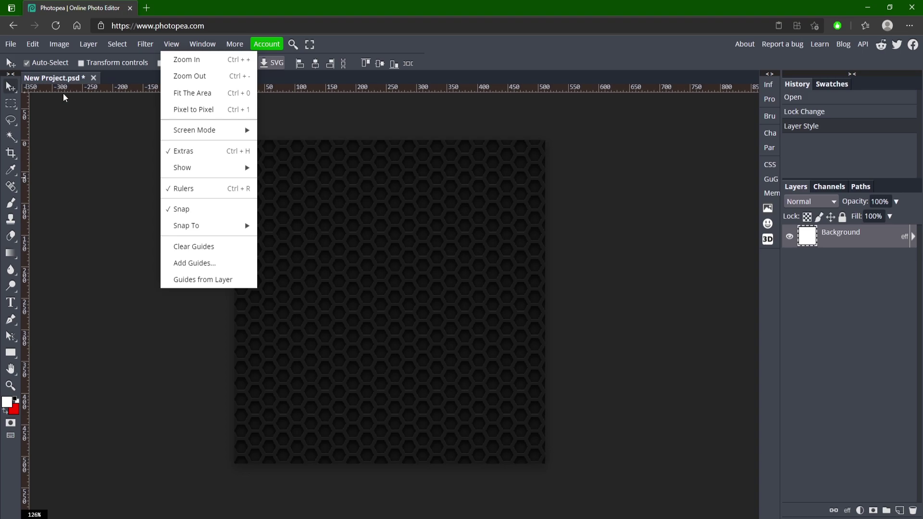
left_click_drag(25, 223, 390, 201)
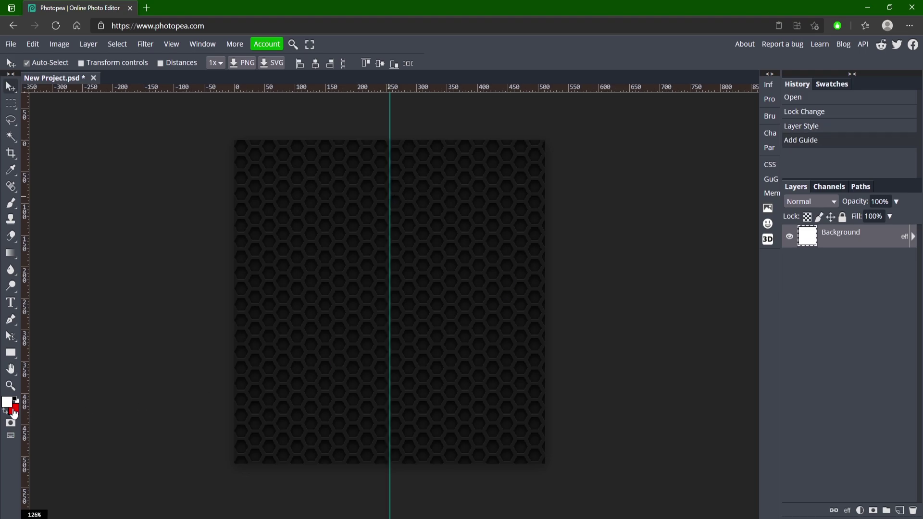
key("z")
left_click(382, 339)
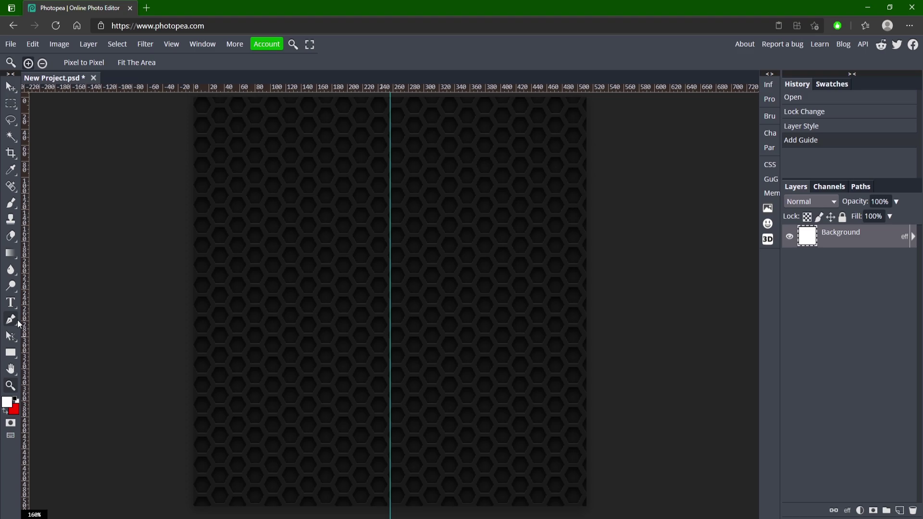
Select the Pen tool in Shape mode with a white fill and no stroke.
left_click(11, 322)
left_click(86, 65)
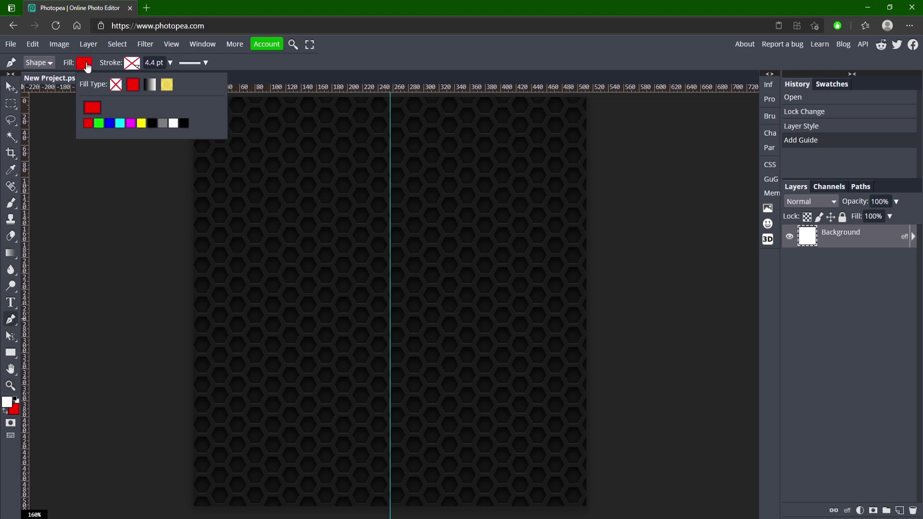
left_click(173, 123)
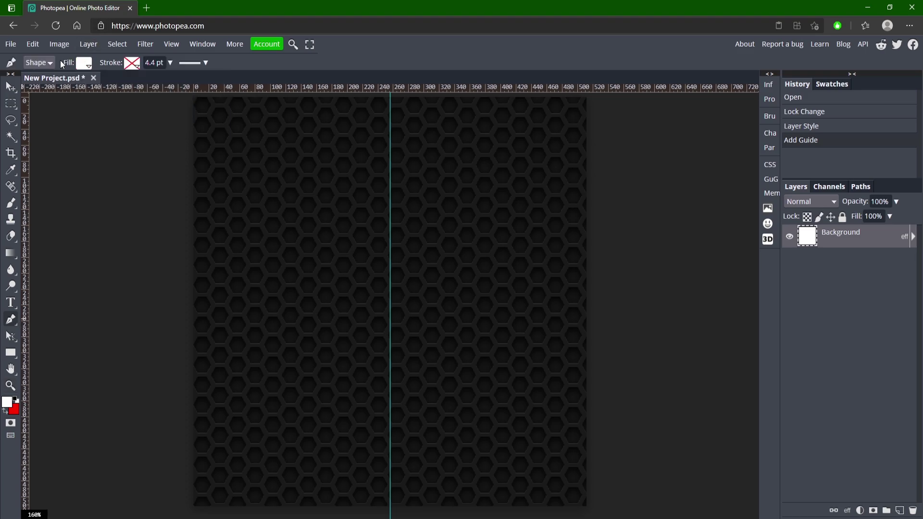
left_click(42, 65)
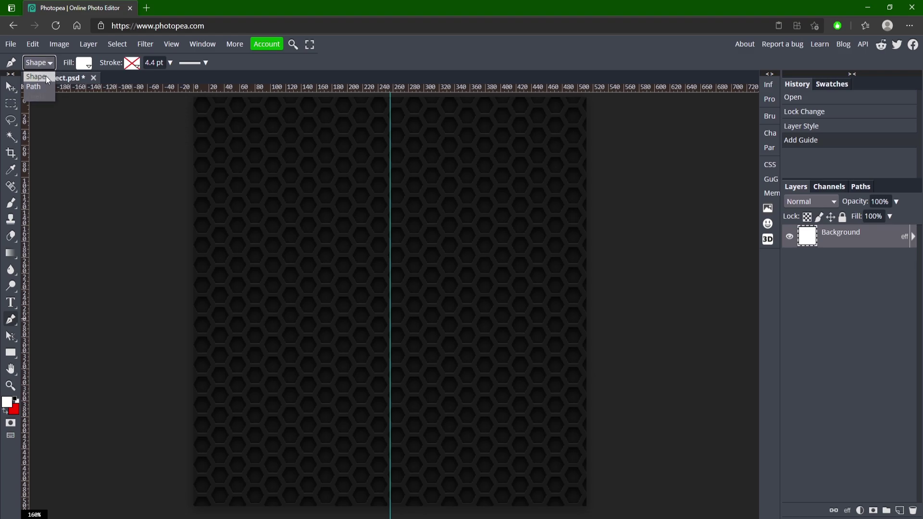
left_click(44, 64)
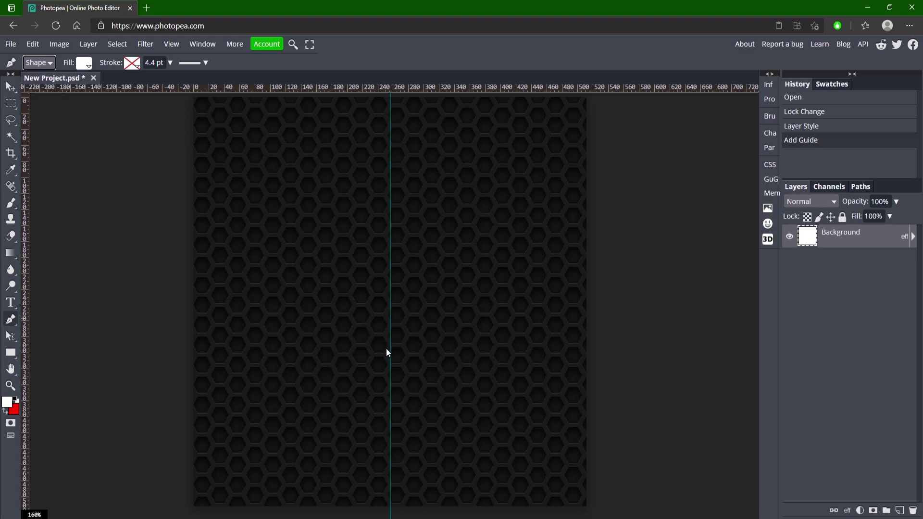
Draw a small white quadrilateral with its right two corners on the centre guide.
left_click(363, 342)
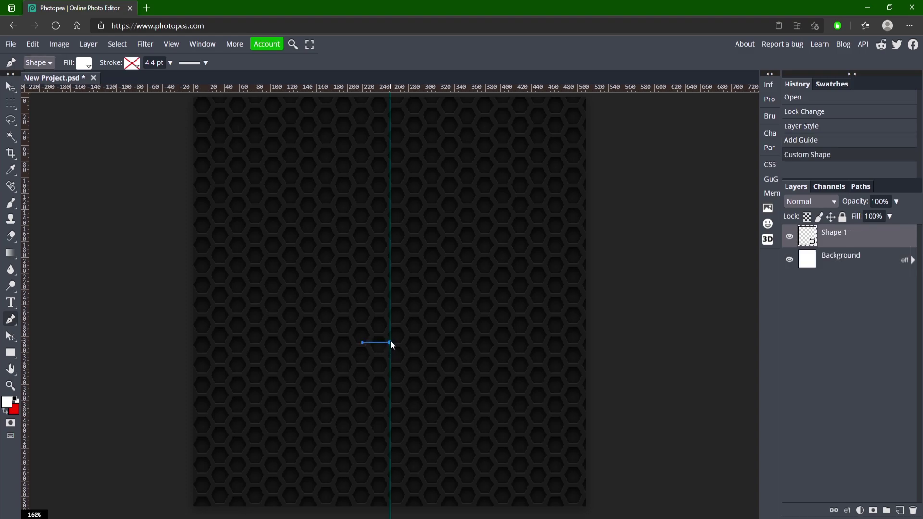
left_click(390, 343)
left_click(390, 316)
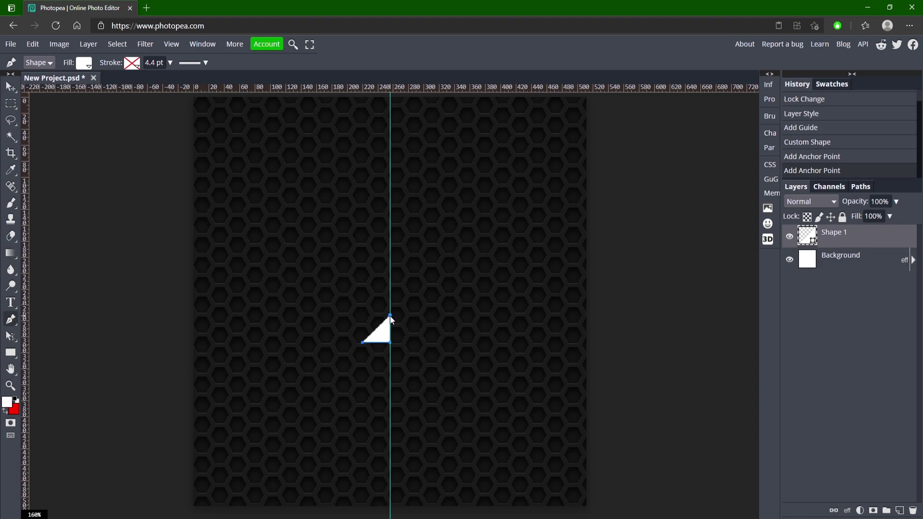
left_click(371, 316)
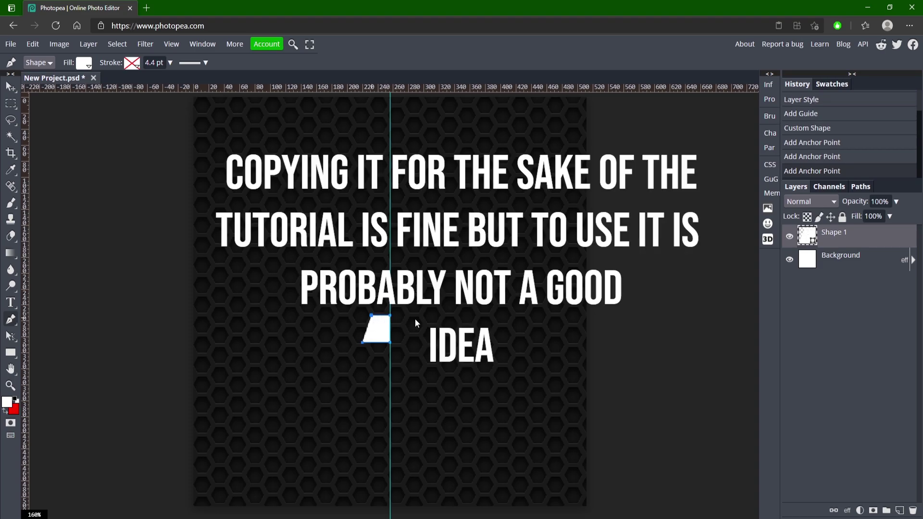
Switch to Move and toggle selection between Shape 1 and the Background to check the shape.
left_click(10, 86)
left_click(222, 184)
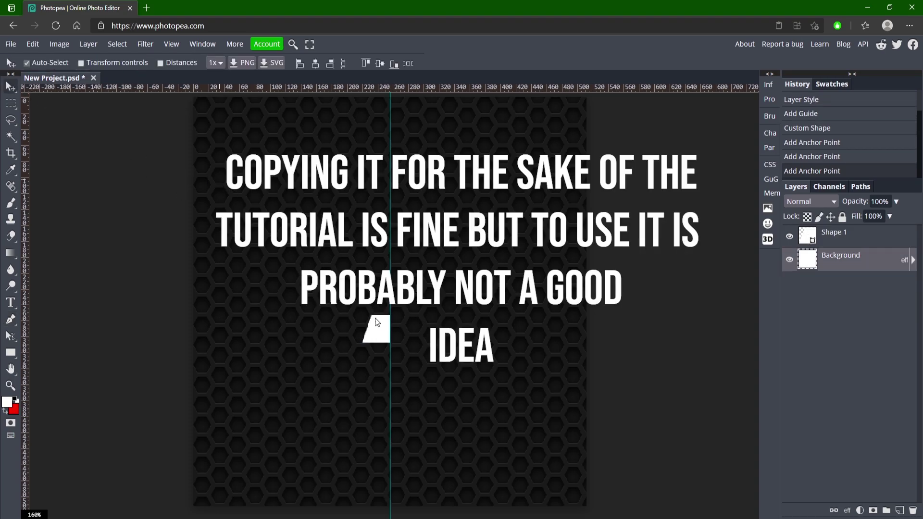
left_click(69, 140)
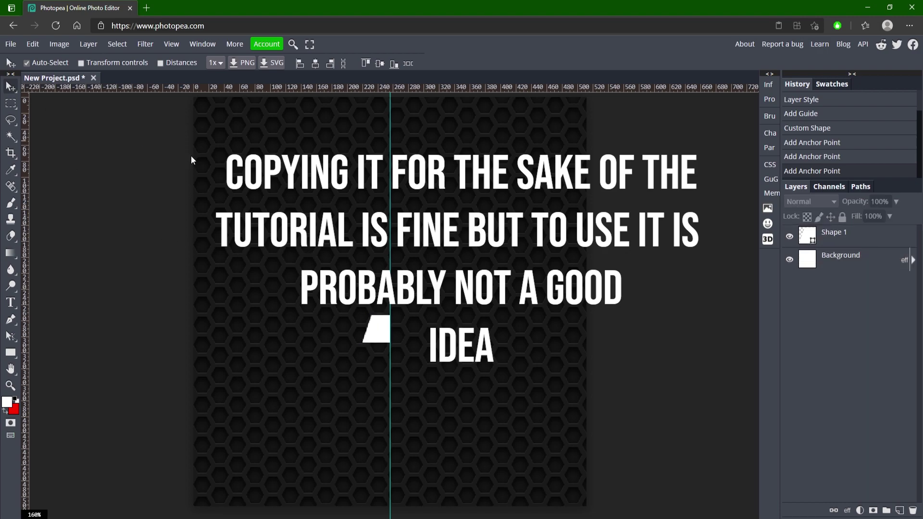
left_click(388, 332)
left_click(524, 243)
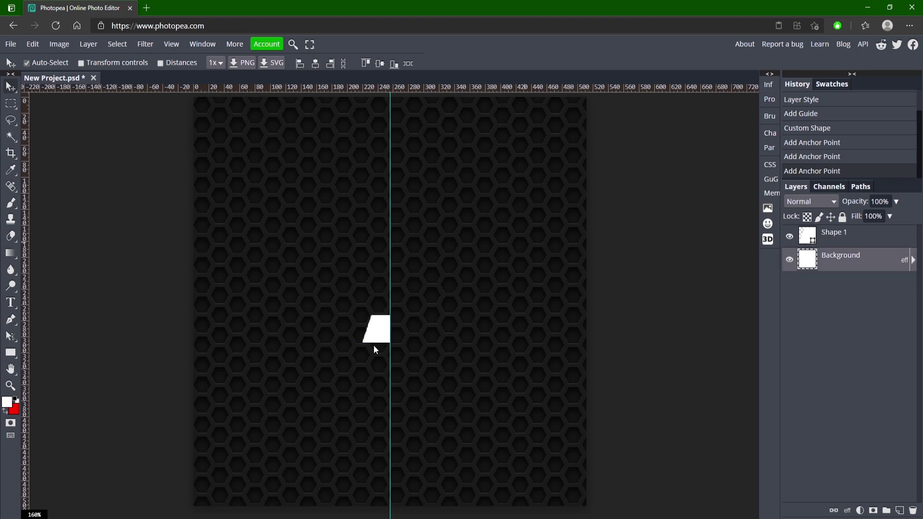
left_click(377, 335)
left_click(439, 322)
key("p")
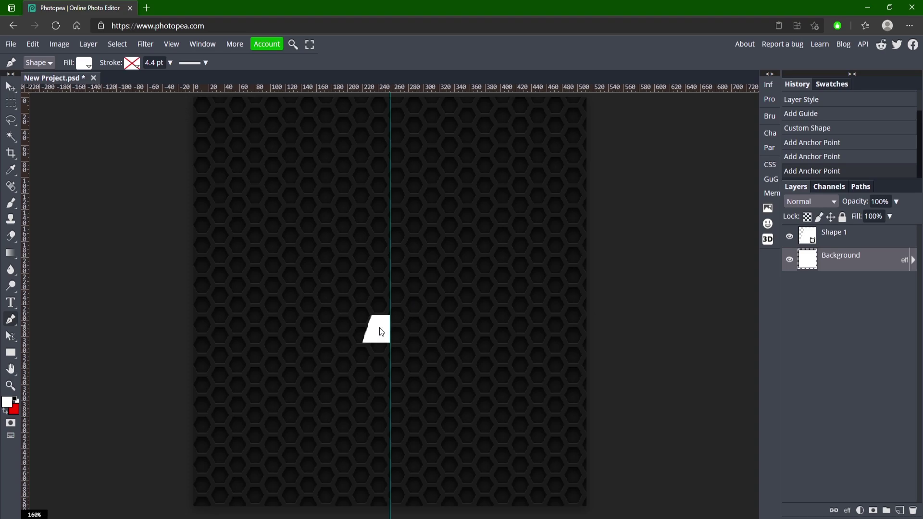
Begin the A's left leg, placing the inner corner, centre-guide edge and outer top corner.
left_click(331, 342)
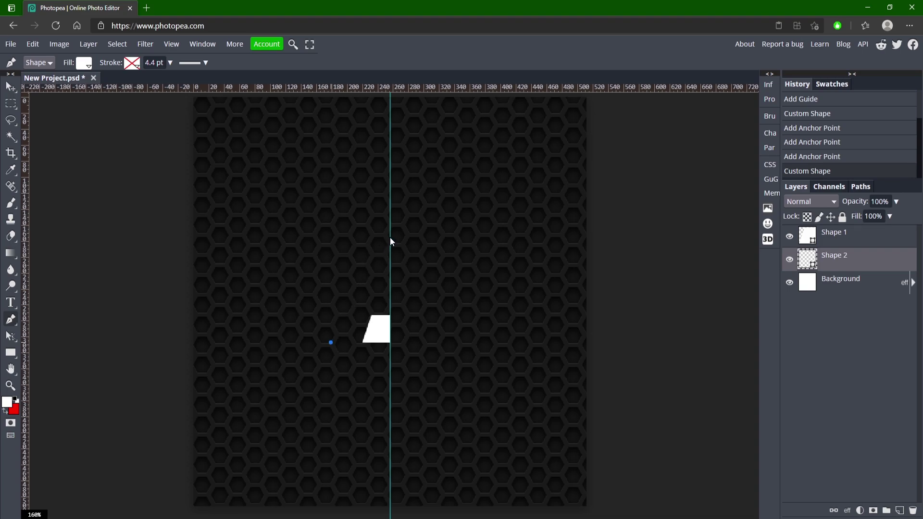
left_click(363, 277)
key("ctrl+z")
left_click(365, 273)
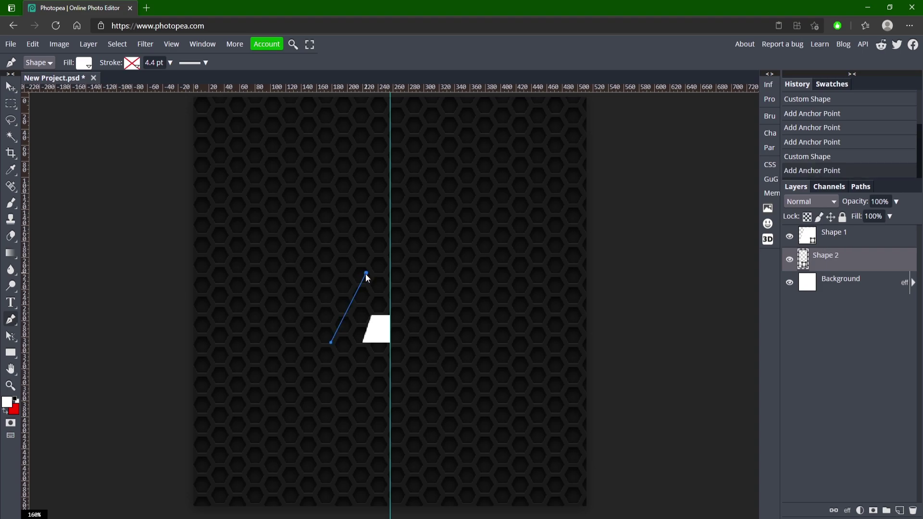
key("ctrl+z")
left_click(363, 274)
key("ctrl+z")
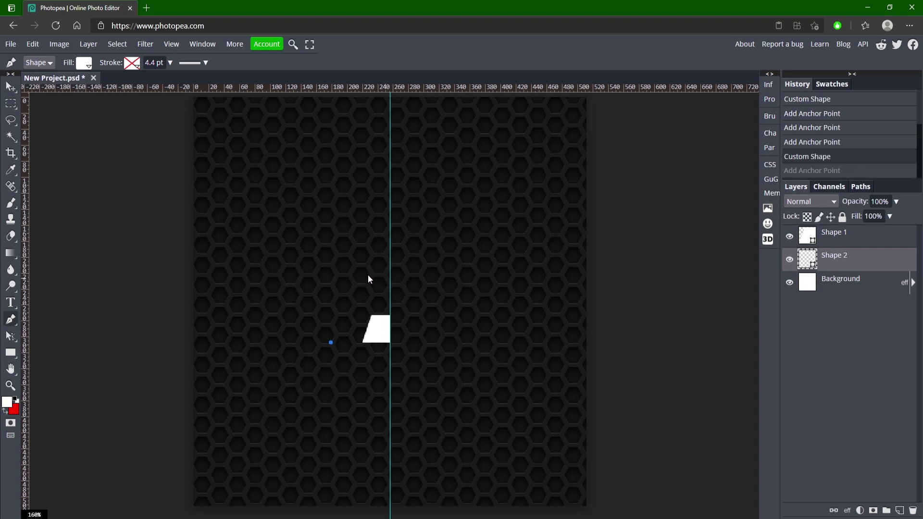
left_click(362, 273)
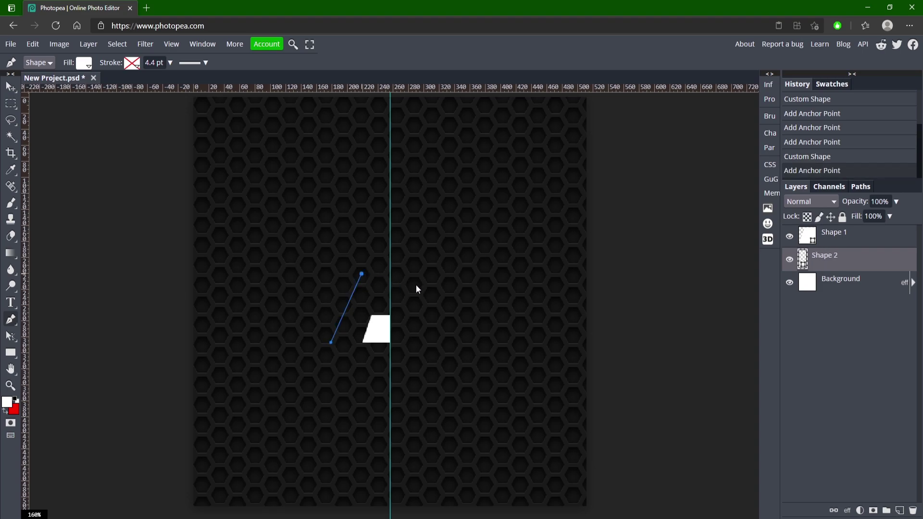
left_click(391, 275)
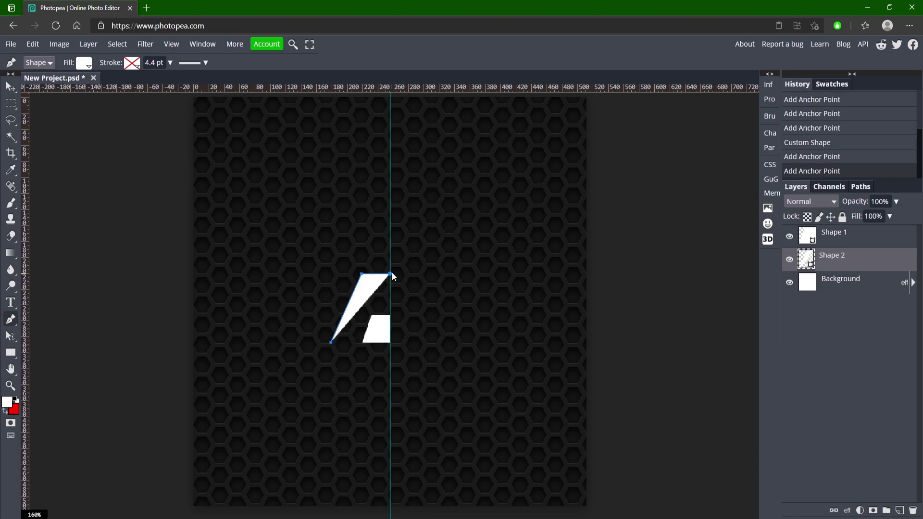
left_click(390, 232)
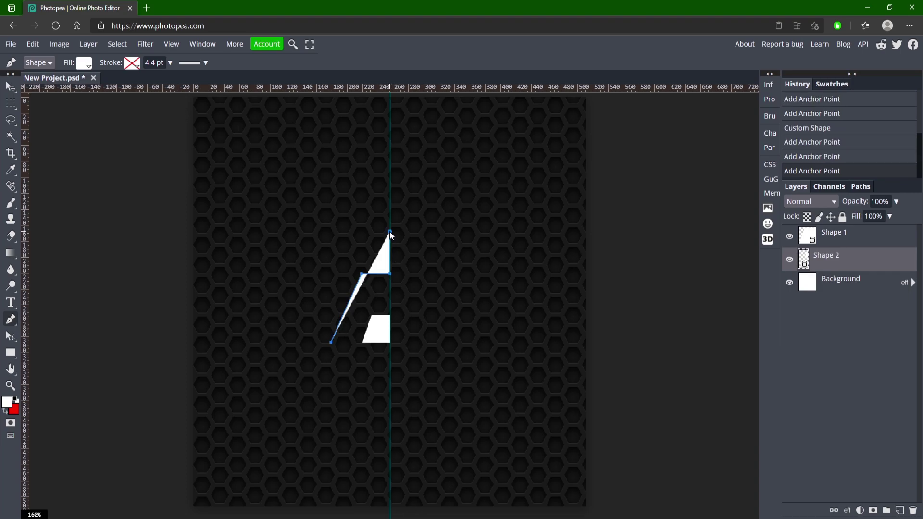
left_click(341, 231)
Place the leg's outer bottom-left corner, undoing and redoing to settle on the wide version.
left_click(307, 345)
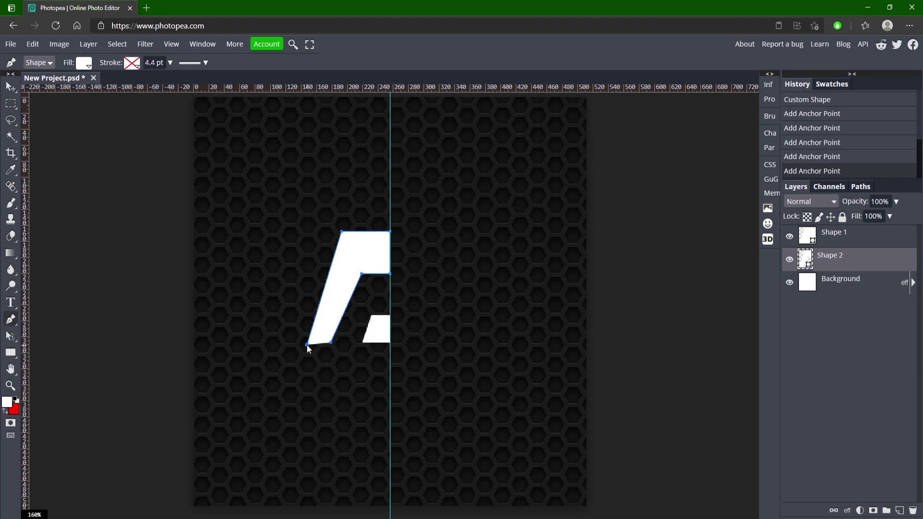
key("ctrl+z")
left_click(305, 344)
key("ctrl+z")
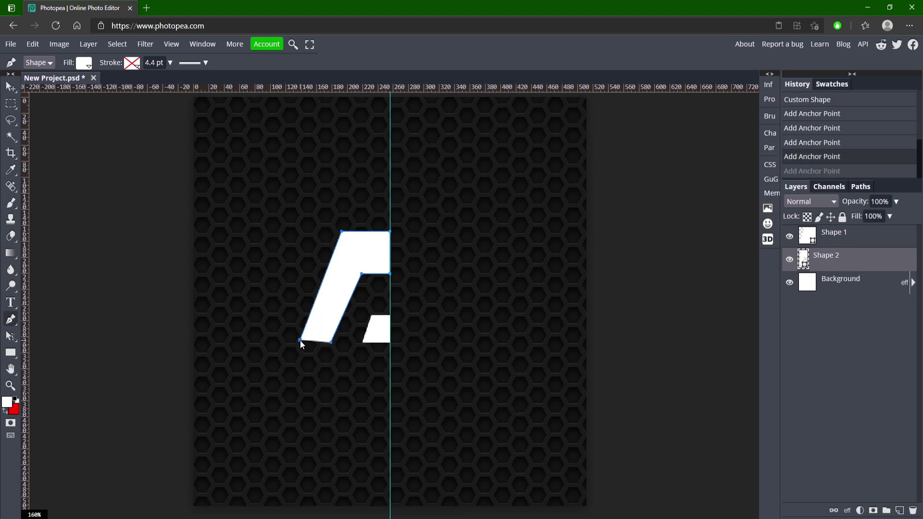
key("ctrl+shift+z")
key("ctrl+z")
key("ctrl+z")
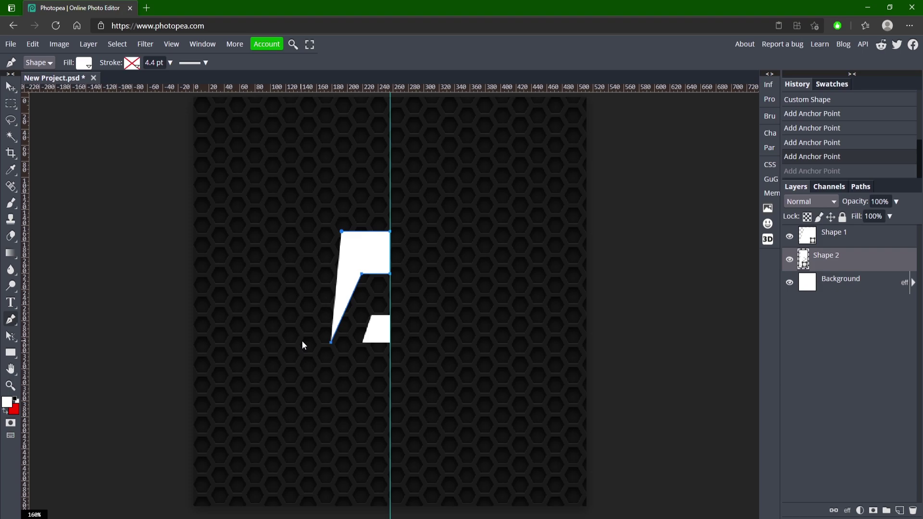
key("ctrl+shift+z")
key("ctrl+z")
key("ctrl+shift+z")
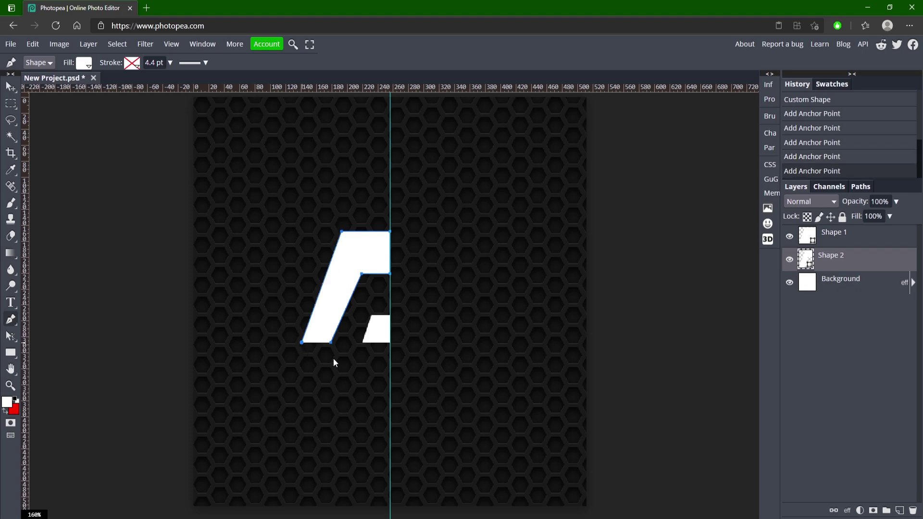
Inspect the finished leg with the Move tool, then undo its last four corner points.
left_click(10, 86)
left_click(103, 190)
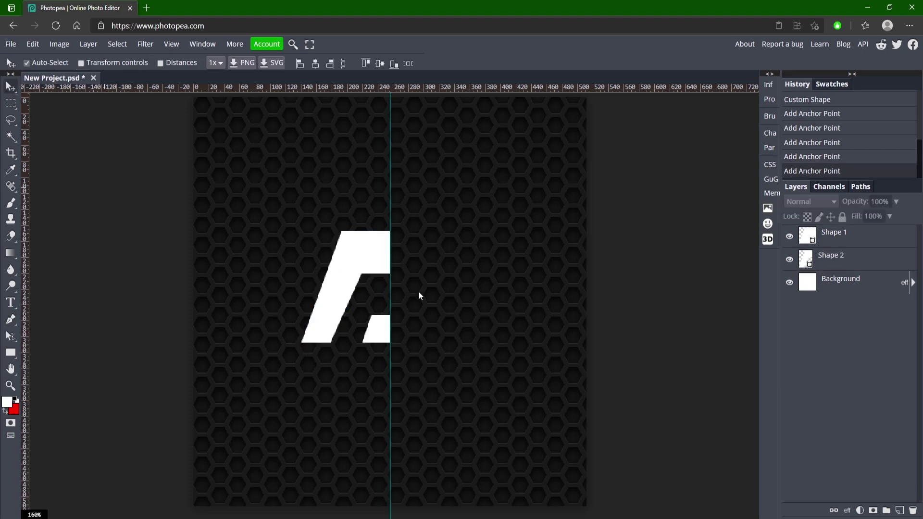
left_click(336, 268)
left_click(416, 331)
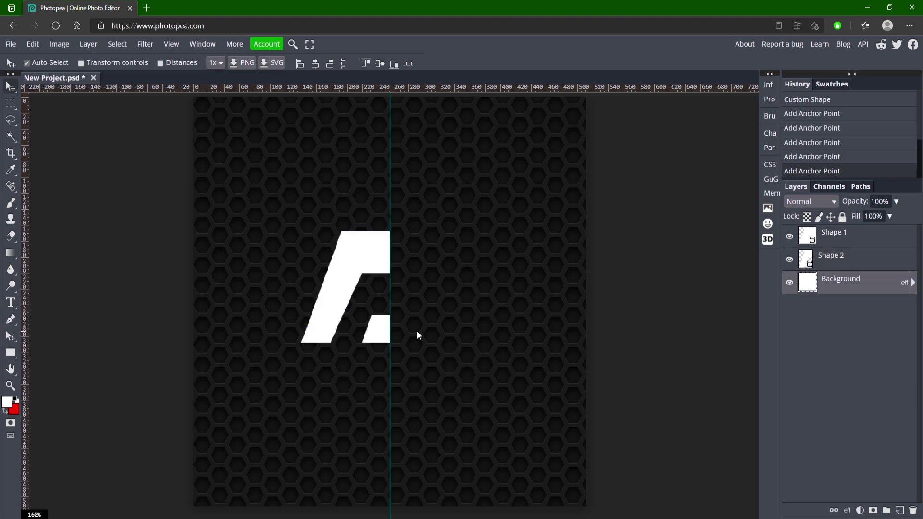
key("ctrl+z")
key("ctrl+z")
key("ctrl+z")
key("ctrl+z")
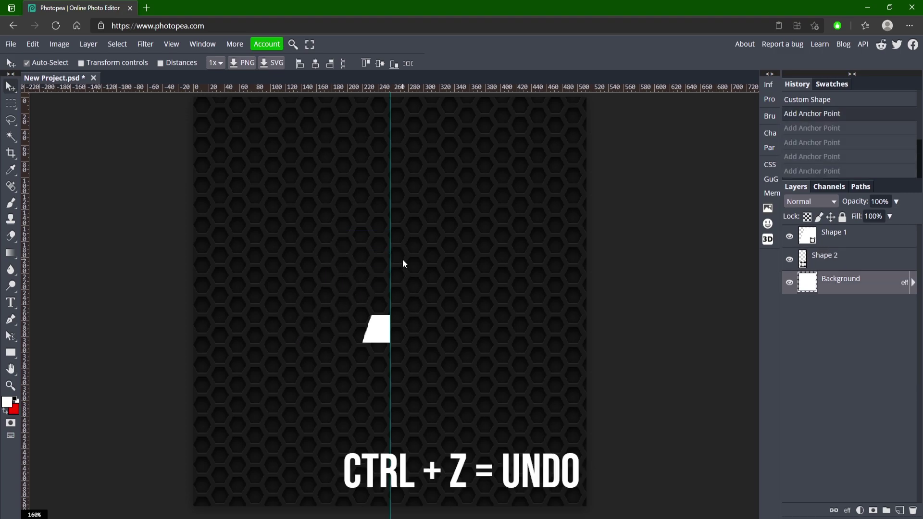
Redraw the leg from its bottom, up the centre guide to the top, nudging the bottom-left corner.
left_click(11, 319)
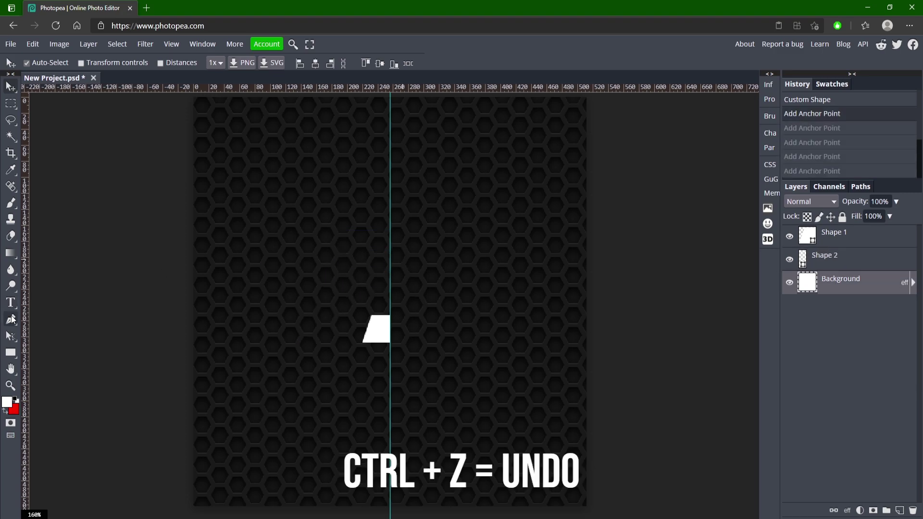
left_click(333, 342)
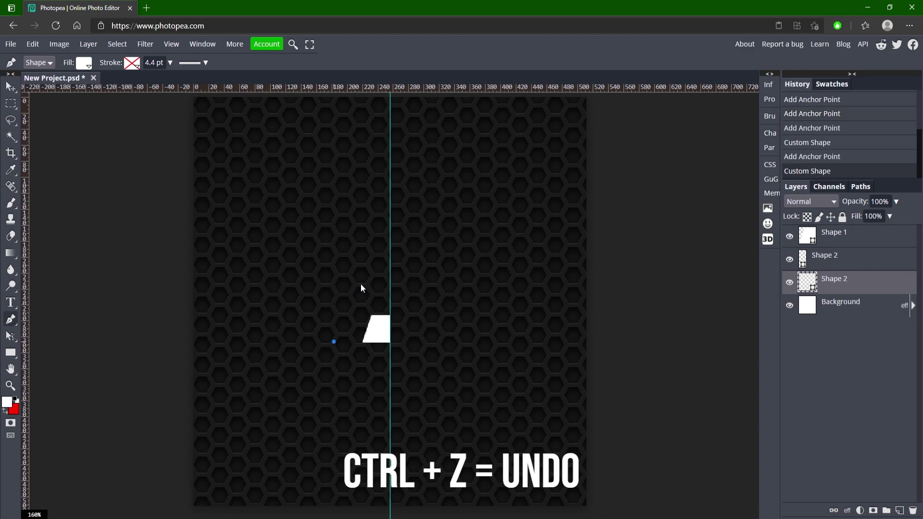
left_click(359, 290)
left_click(390, 291)
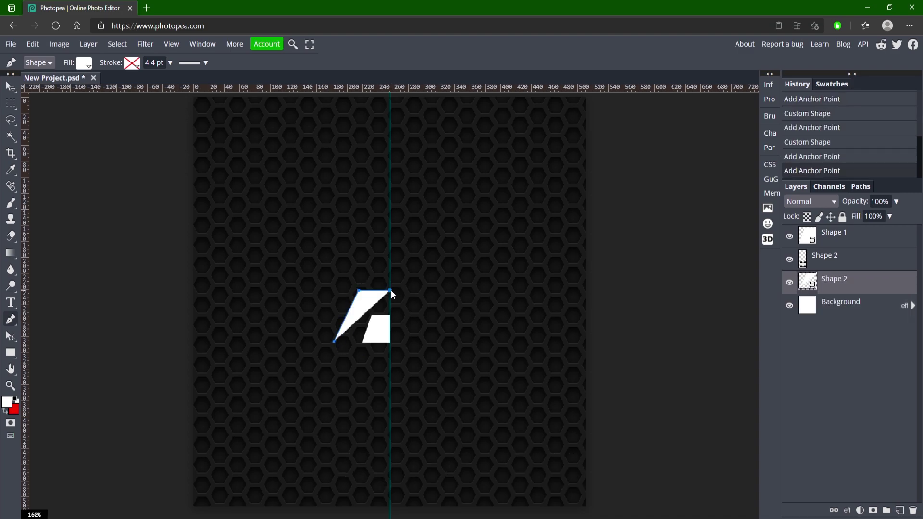
left_click(390, 238)
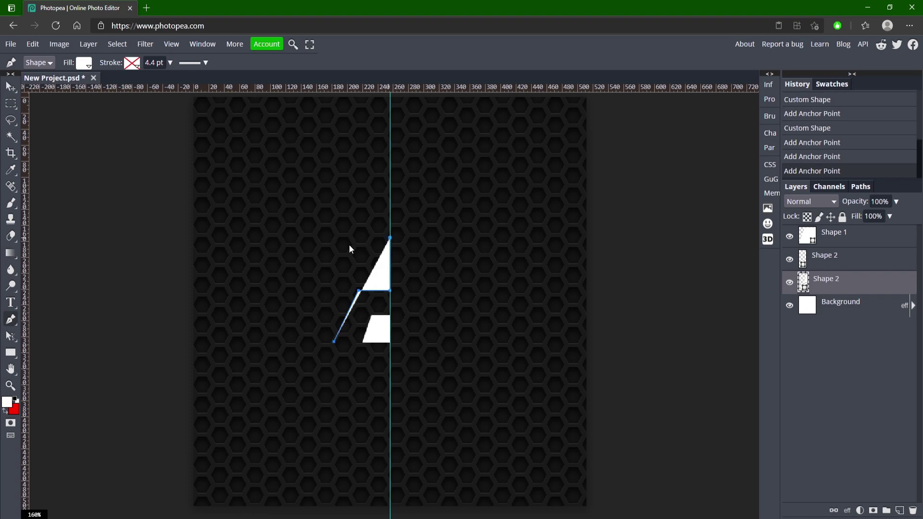
left_click(337, 238)
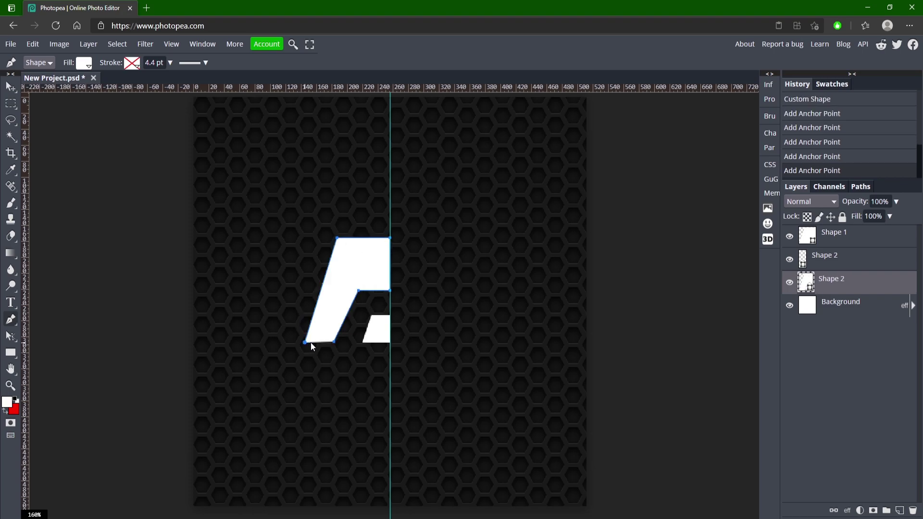
left_click(309, 342)
left_click_drag(308, 342, 304, 343)
key("ctrl+z")
key("ctrl+z")
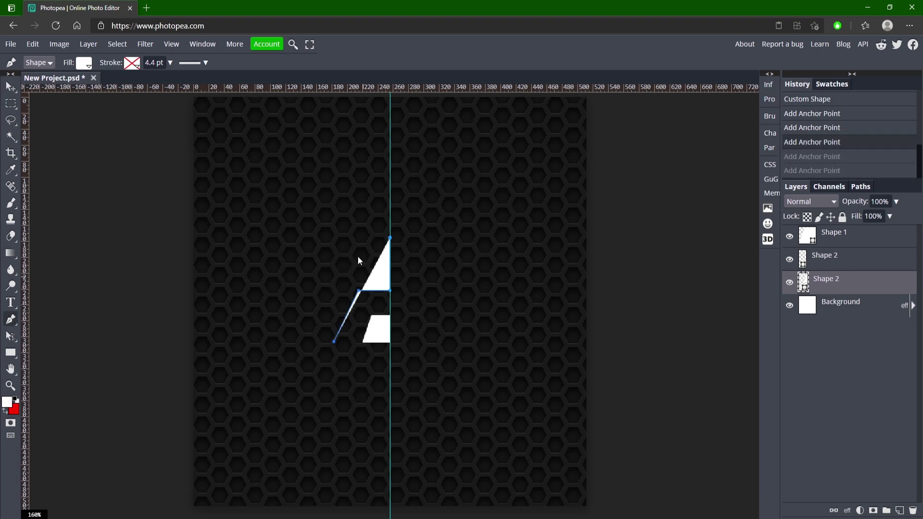
Move the outer top corner further right and re-place the leg's outer bottom corner.
left_click(346, 238)
key("ctrl+z")
left_click(345, 238)
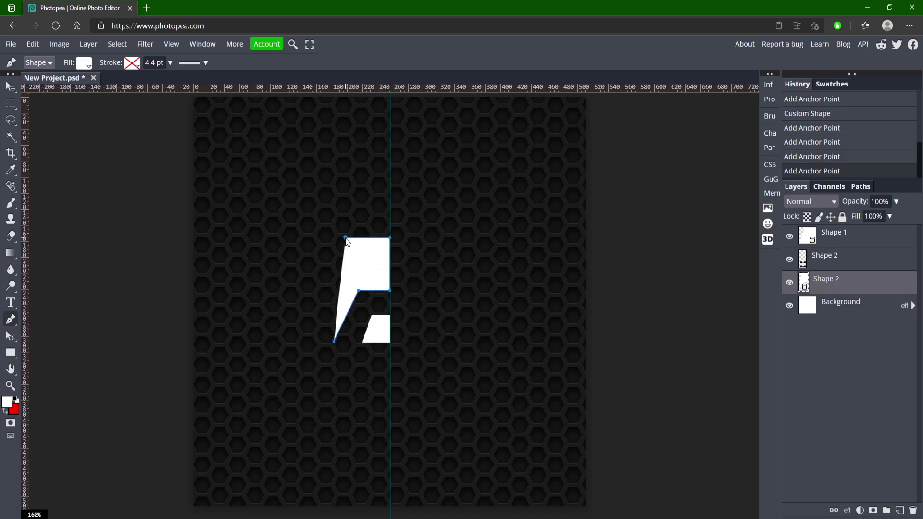
left_click(317, 341)
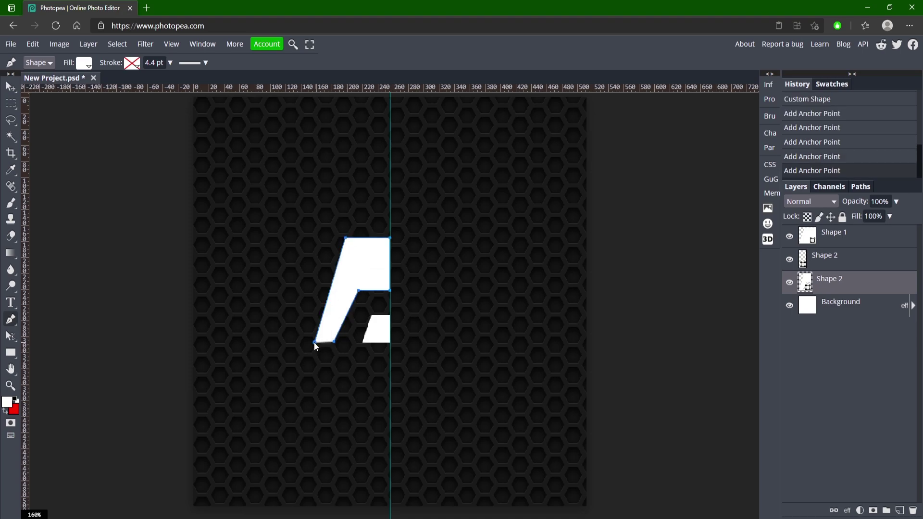
key("ctrl+z")
left_click(314, 343)
key("ctrl+z")
left_click(312, 342)
Finish the leg shape and check it by toggling selection with the Background.
left_click(18, 87)
left_click(492, 250)
left_click(347, 269)
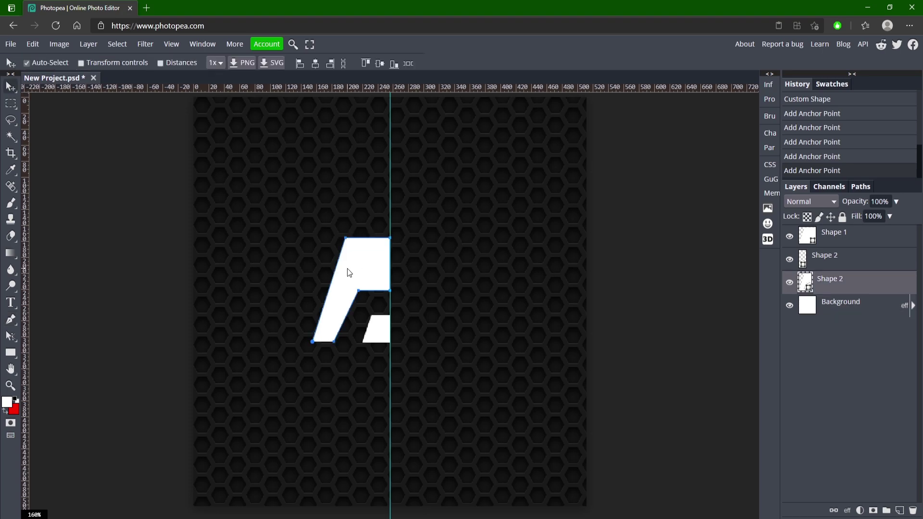
left_click(444, 284)
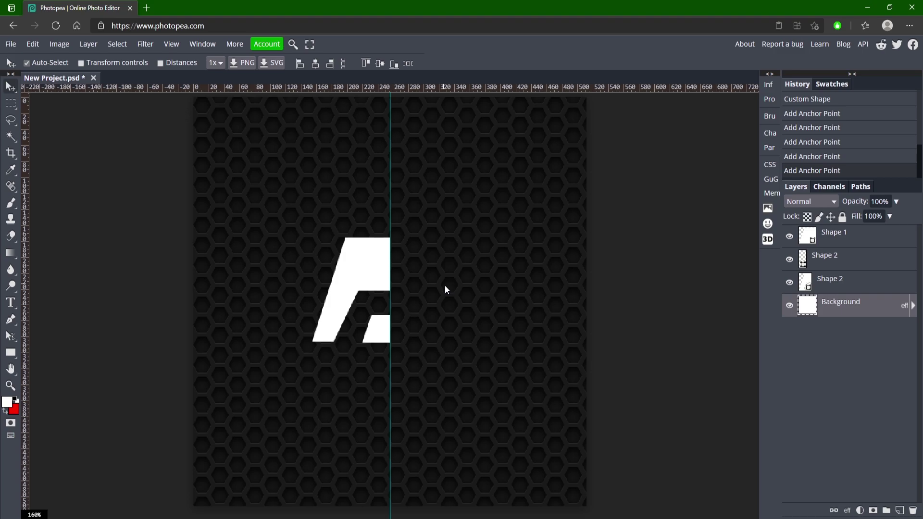
Combine Shape 1 and both Shape 2 layers into one smart object.
left_click(837, 241)
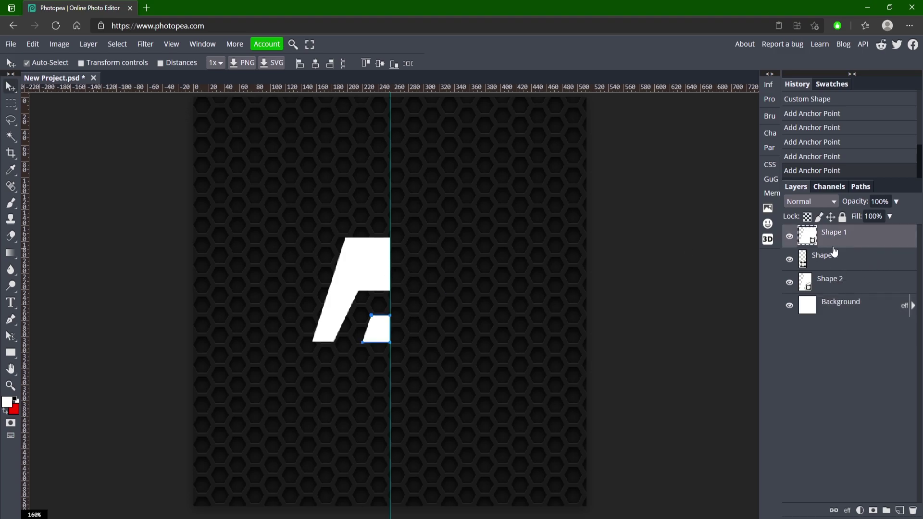
left_click(854, 284, "shift")
right_click(860, 260)
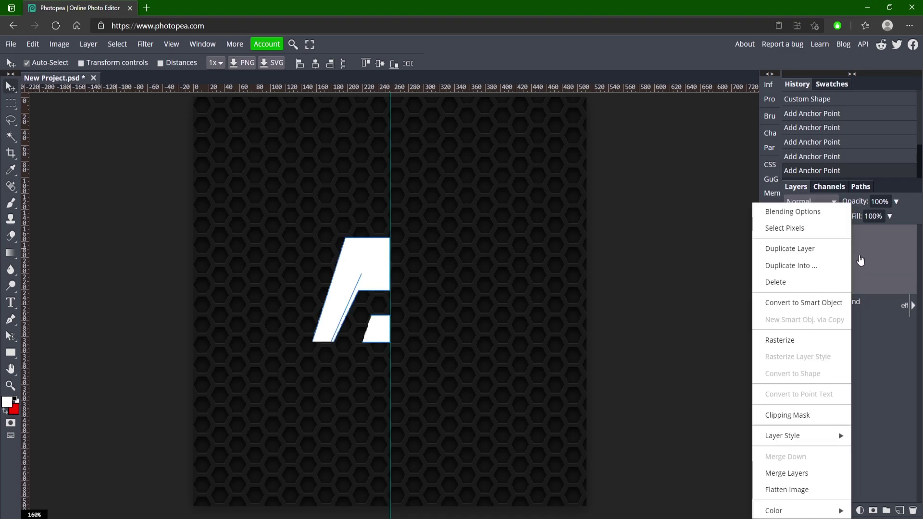
left_click(836, 302)
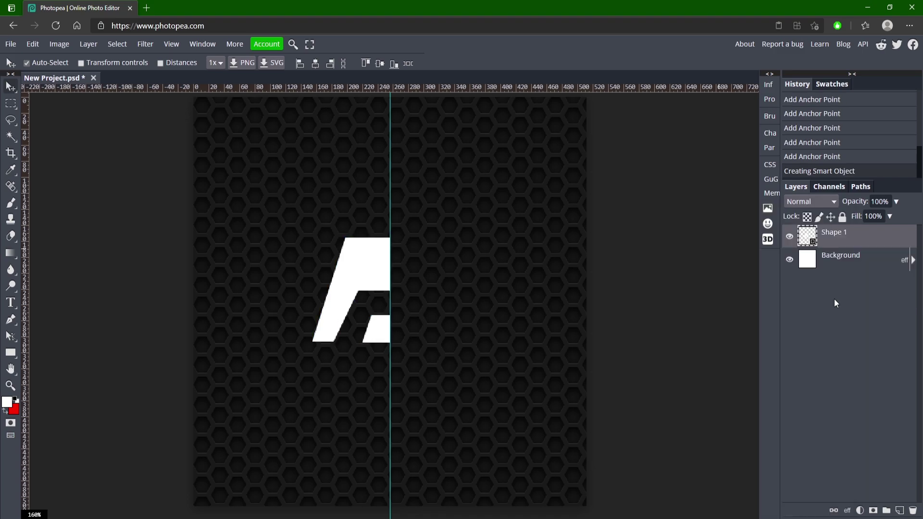
Duplicate the half, flip the copy horizontally, and nudge it right with three arrow-key steps.
key("ctrl+j")
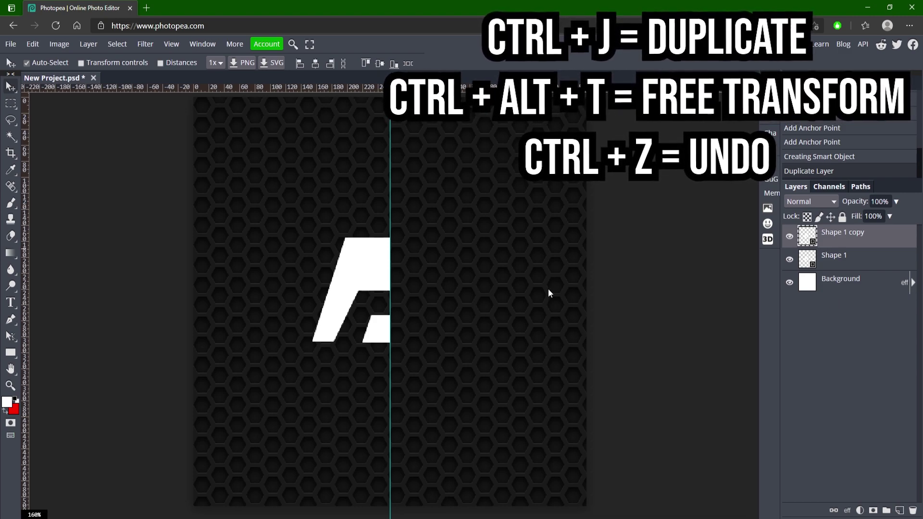
key("ctrl+alt+t")
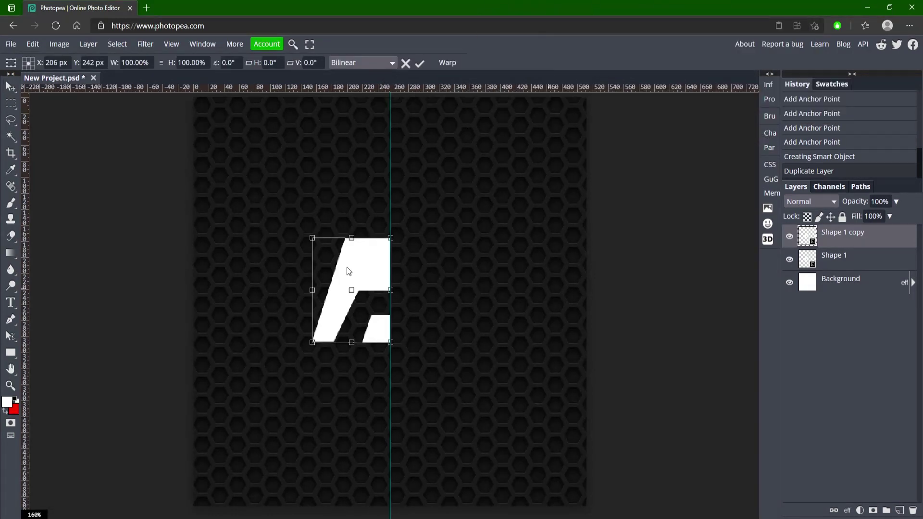
right_click(353, 263)
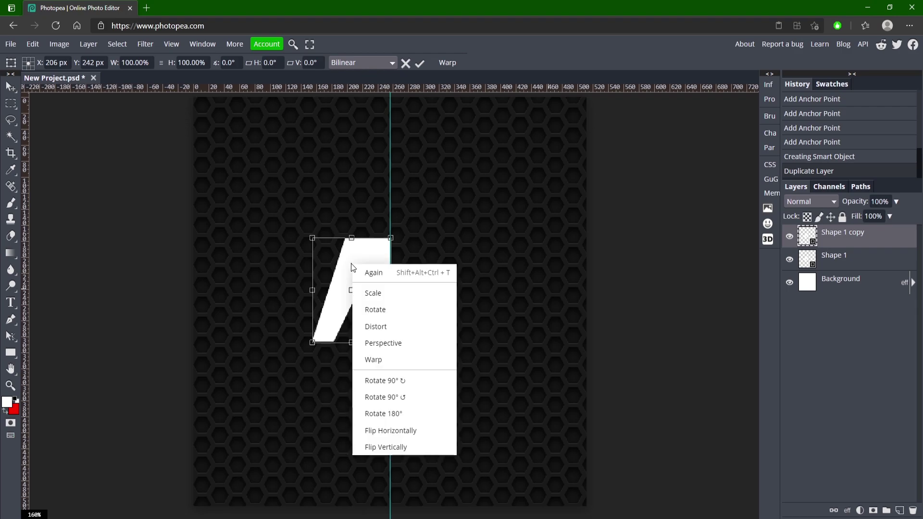
left_click(397, 426)
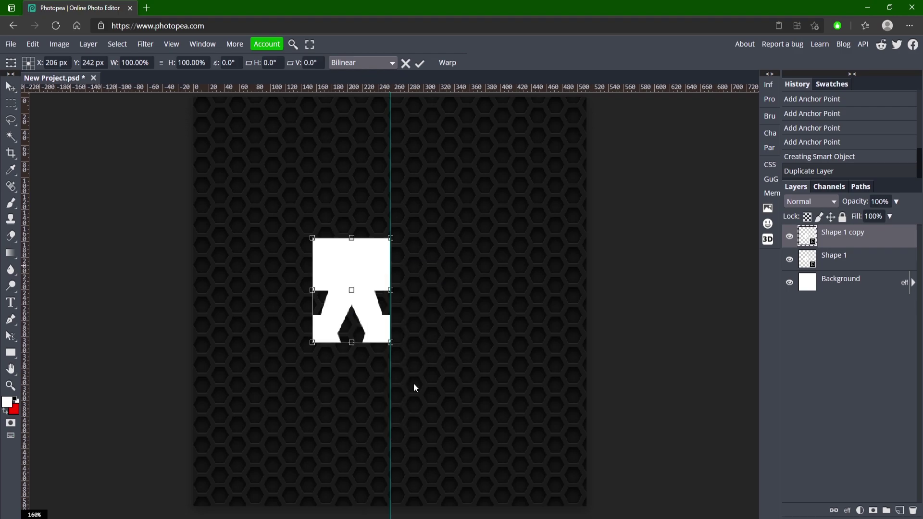
key("Right")
key("Right")
key("Right")
key("Right")
key("Right")
key("Right")
key("Right")
key("Right")
key("Right")
key("Right")
key("Right")
key("Right")
key("Right")
key("Right")
key("Right")
key("Right")
key("Right")
key("Right")
key("Right")
key("Right")
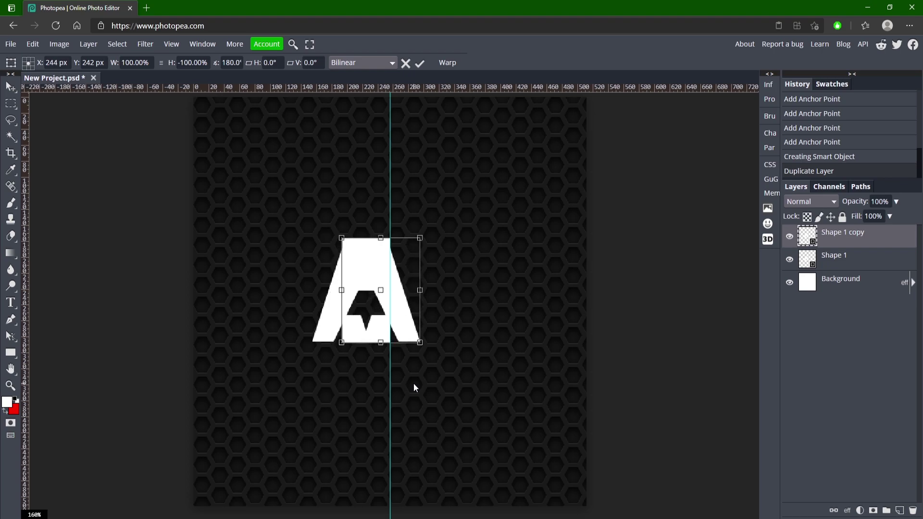
key("Right")
key("Right")
key("Right")
key("Right")
key("Right")
key("Right")
key("Right")
key("Right")
key("Right")
key("Right")
key("Right")
key("Right")
key("Right")
key("Right")
key("Right")
key("Right")
key("Right")
key("Right")
key("Right")
key("Right")
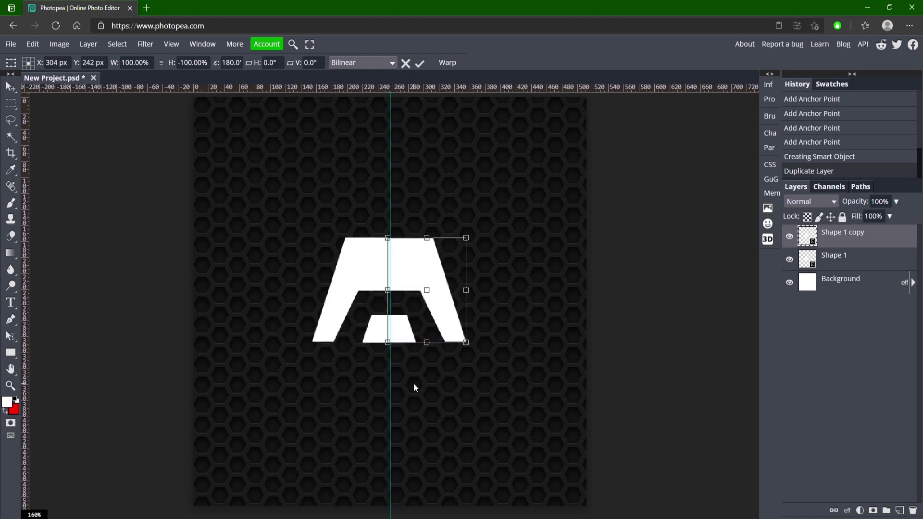
key("Right")
key("Right")
key("Right")
key("Right")
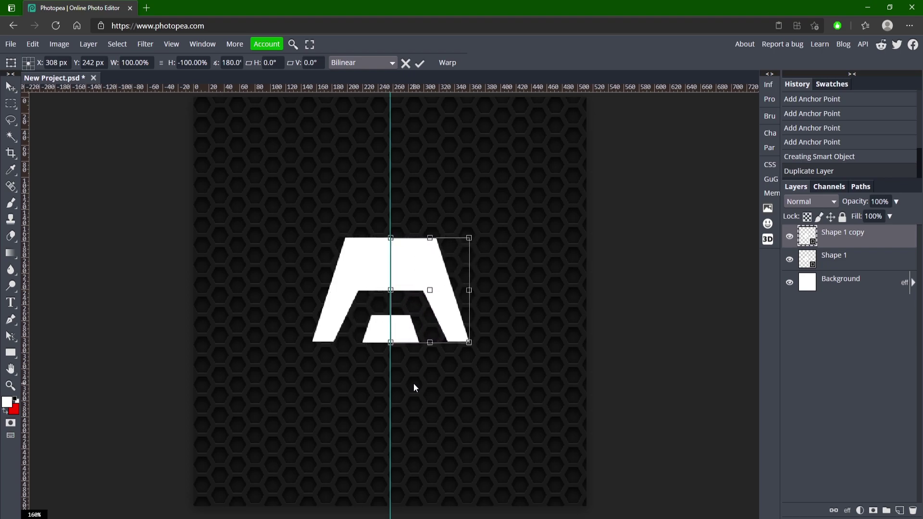
Commit the flipped copy and drag the centre guide off the letter to the left.
left_click(420, 63)
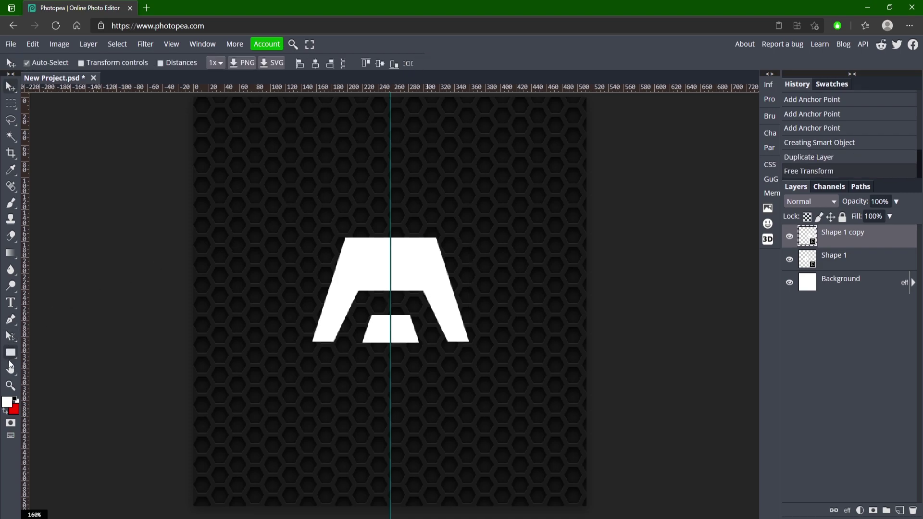
left_click(10, 385)
scroll(307, 345, "up", 1)
key("v")
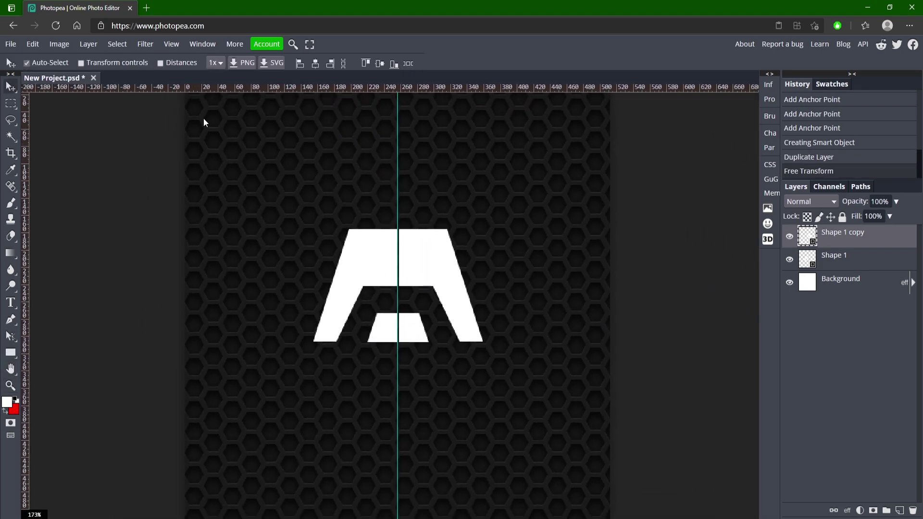
left_click_drag(398, 153, 162, 153)
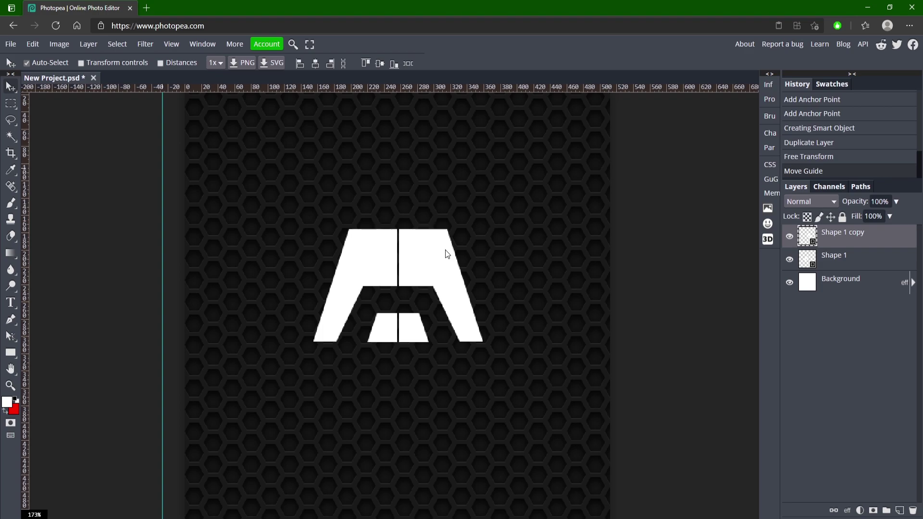
Nudge the right half left with arrow keys until both halves meet seamlessly.
key("Left")
key("Left")
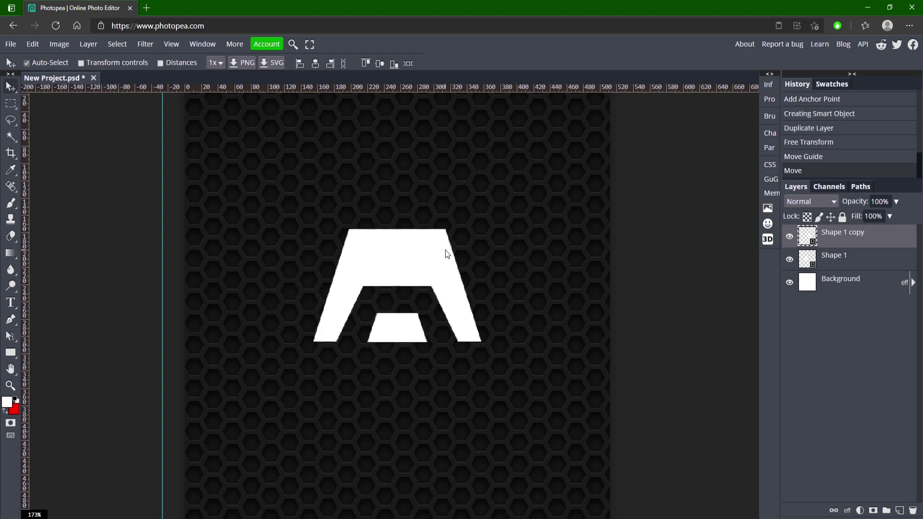
key("Left")
key("Left")
key("Left")
key("Left")
key("Left")
key("Left")
key("Left")
key("Left")
key("Left")
key("Left")
key("Left")
key("Left")
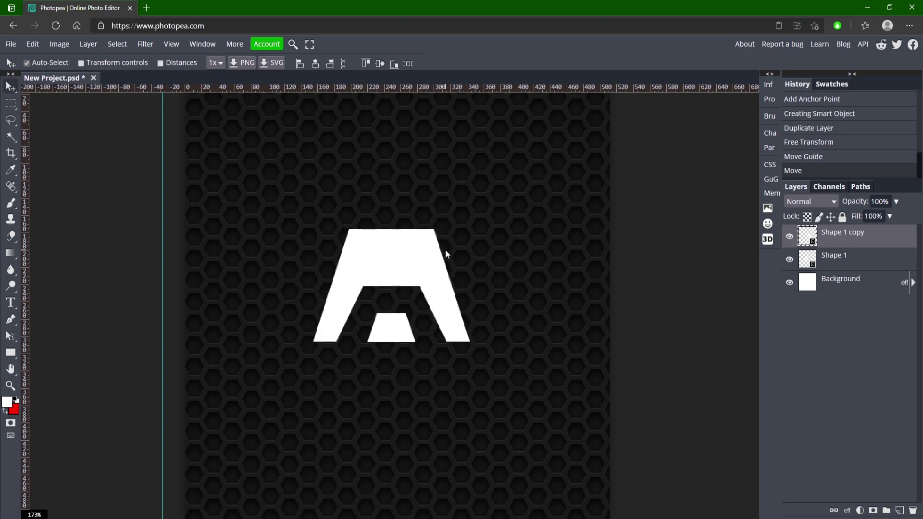
key("Left")
key("Left")
key("Left")
key("Left")
key("Left")
key("Left")
key("Left")
key("Left")
key("Left")
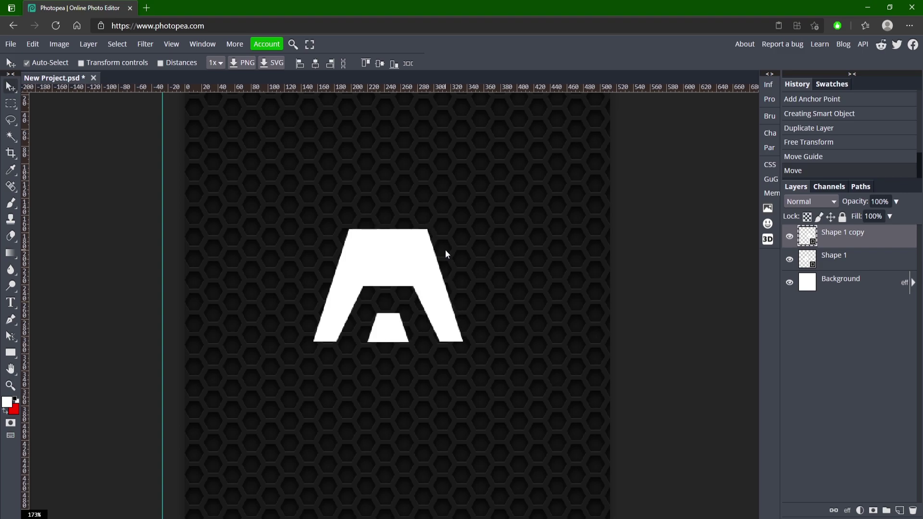
key("Left")
key("Left")
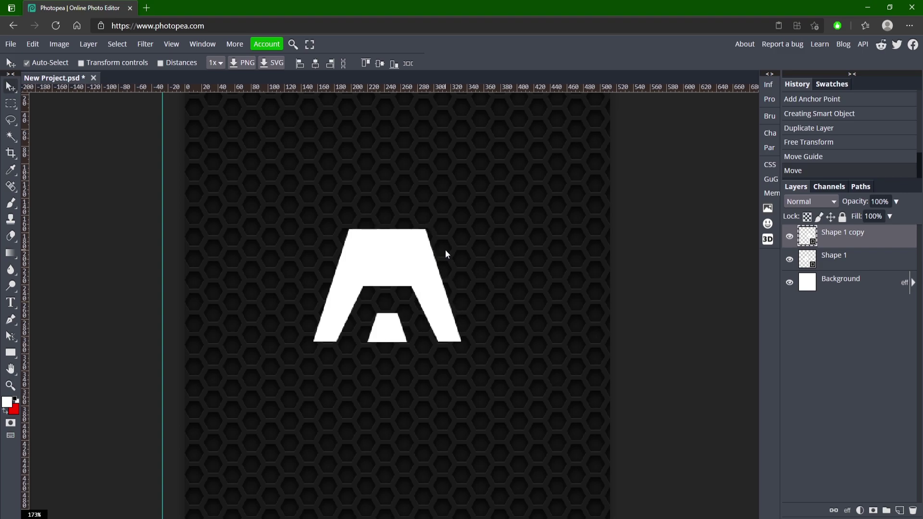
key("Right")
key("Right")
key("Right")
key("Right")
key("Right")
key("Right")
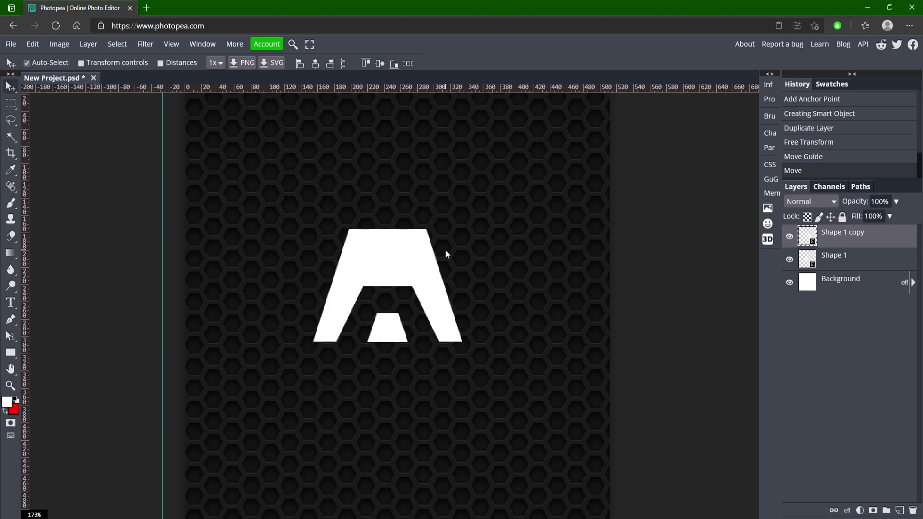
key("Left")
key("Left")
key("Left")
key("Left")
key("Left")
key("Left")
key("Left")
key("Left")
key("Left")
key("Left")
key("Left")
key("Left")
key("Left")
key("Left")
key("Left")
key("Left")
key("Left")
key("Left")
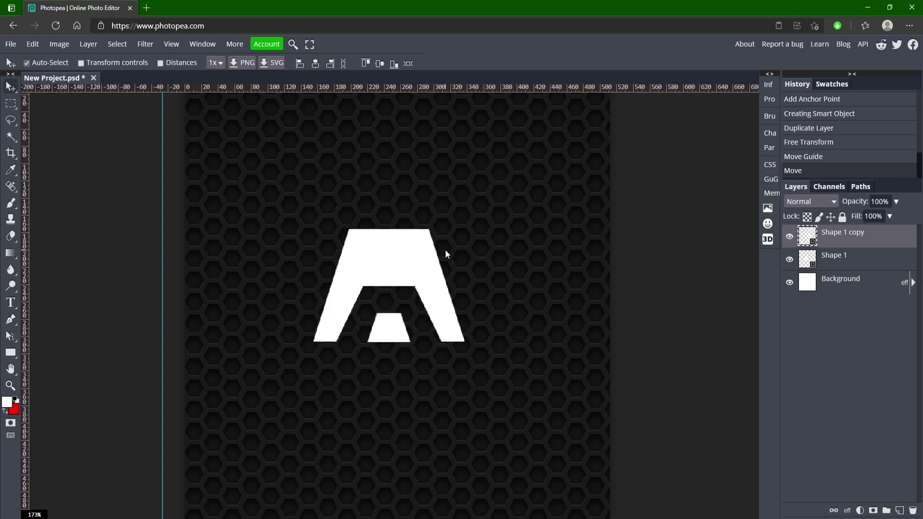
key("Right")
key("Right")
key("Right")
key("Right")
key("Right")
key("Right")
key("Right")
key("Right")
key("Right")
key("Right")
key("Right")
key("Right")
key("Right")
key("Right")
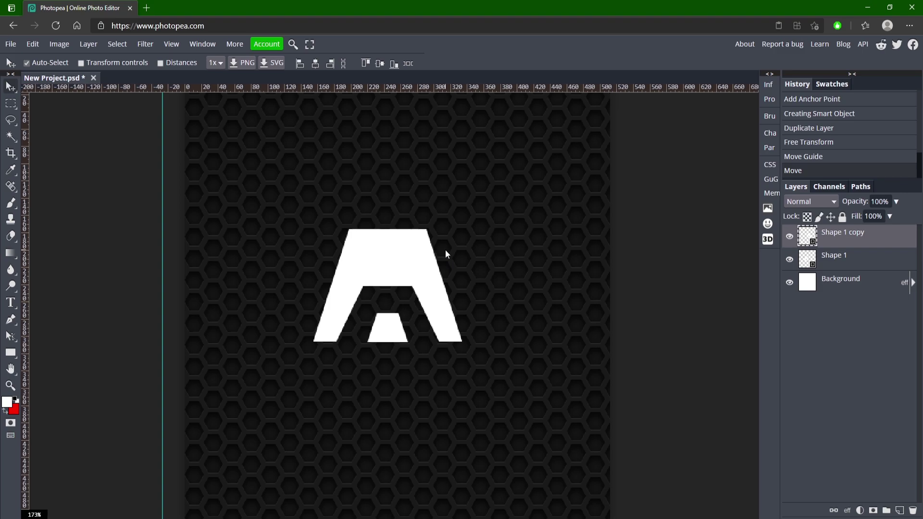
Merge Shape 1 and its copy into a single smart object.
left_click(848, 259, "shift")
right_click(867, 245)
left_click(848, 301)
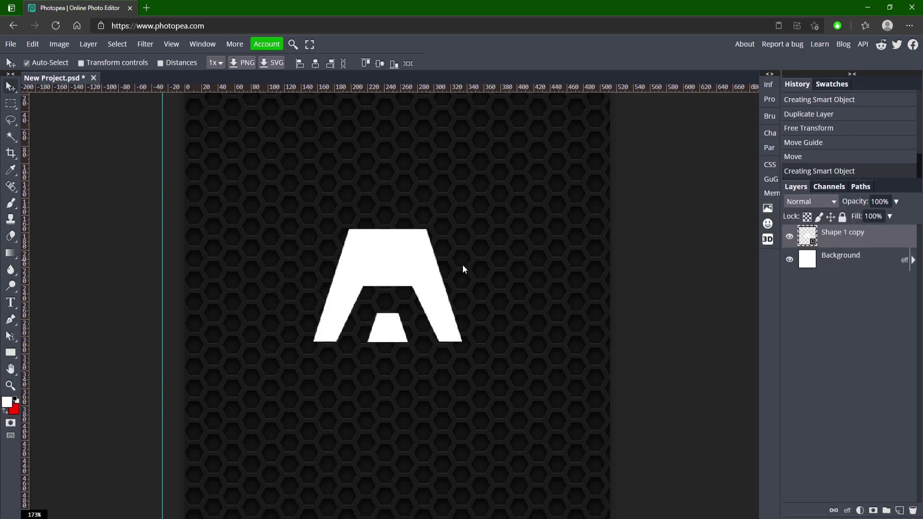
Shift the A slightly down and right, return the guide to centre, and zoom in.
left_click_drag(375, 254, 379, 272)
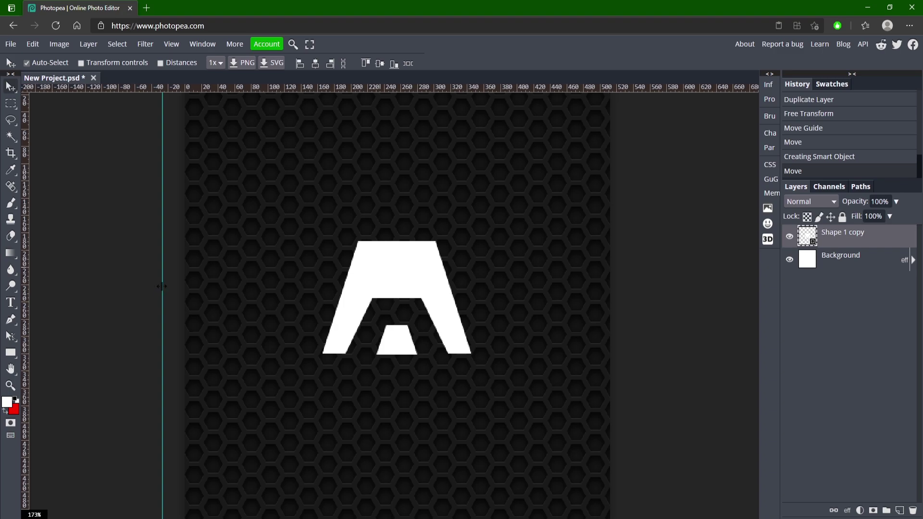
left_click_drag(162, 289, 397, 296)
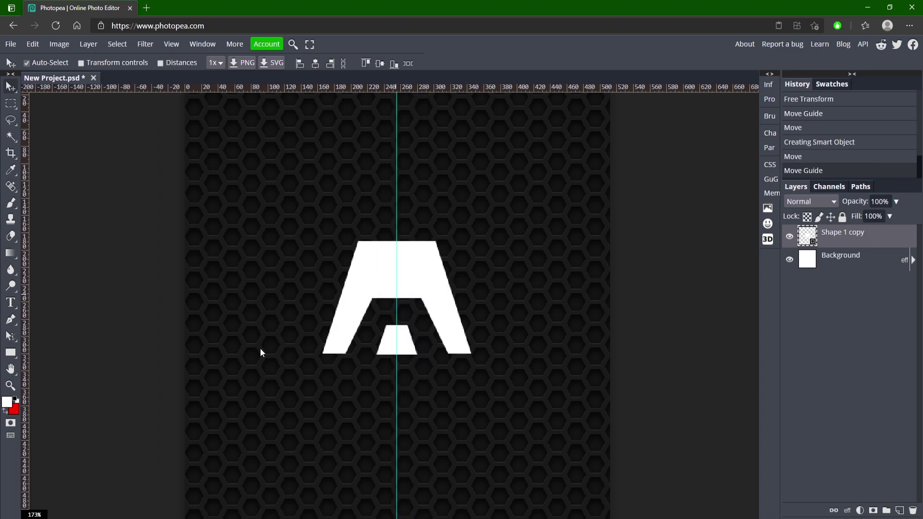
left_click(11, 385)
left_click(390, 363)
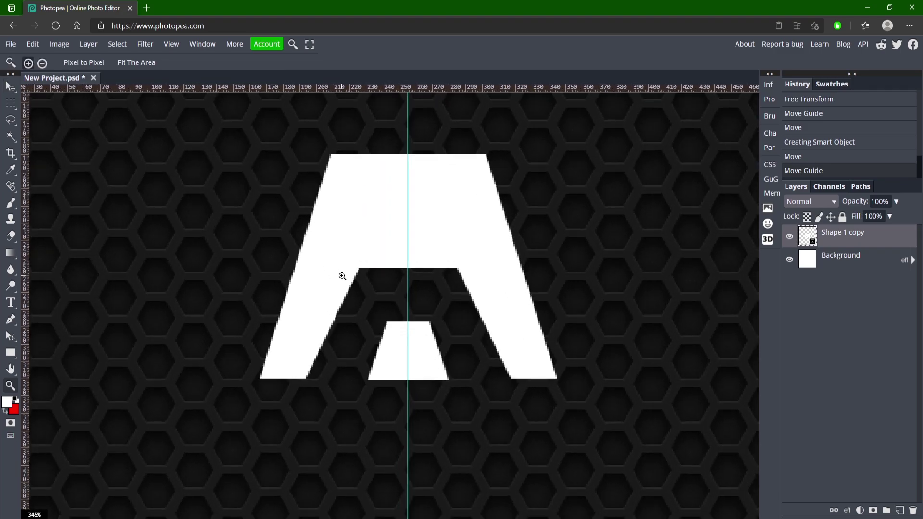
Switch to the Pen tool and set the shape fill to light grey bbbbbb.
scroll(343, 276, "up", 1)
key("p")
left_click(85, 63)
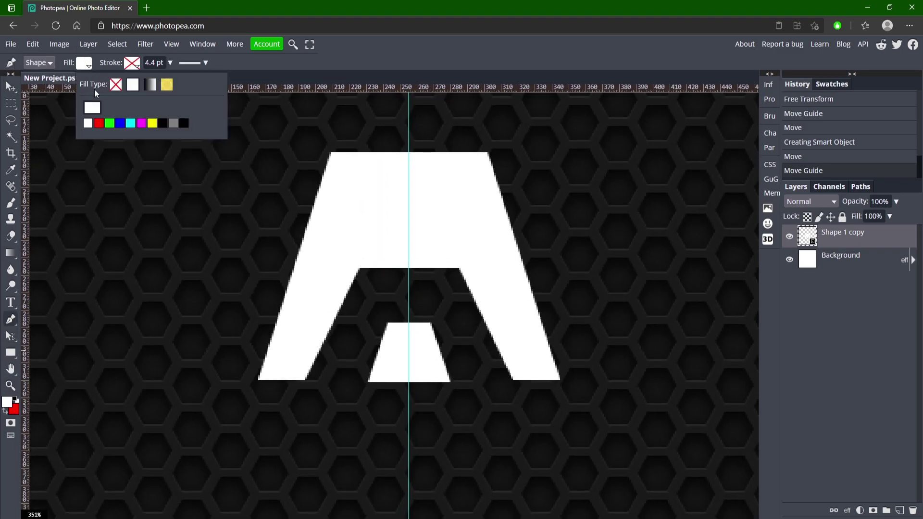
left_click(93, 105)
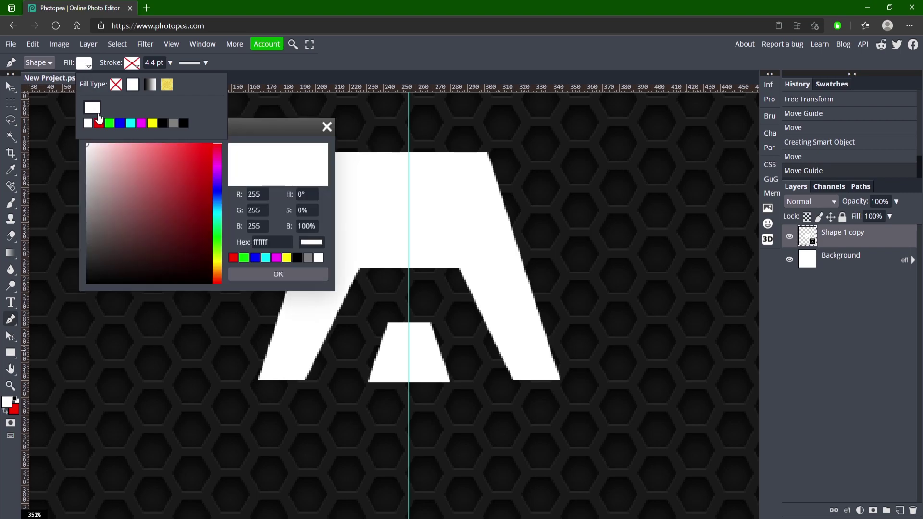
left_click_drag(90, 190, 66, 180)
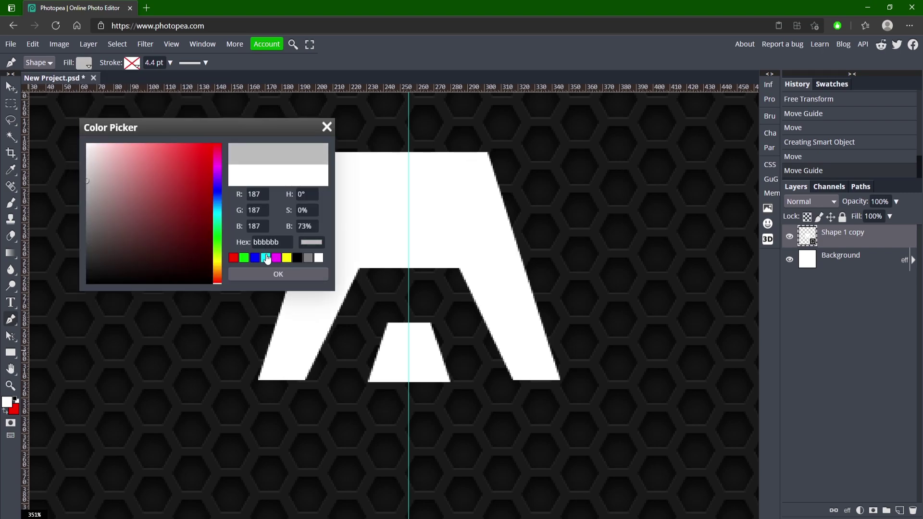
left_click(279, 274)
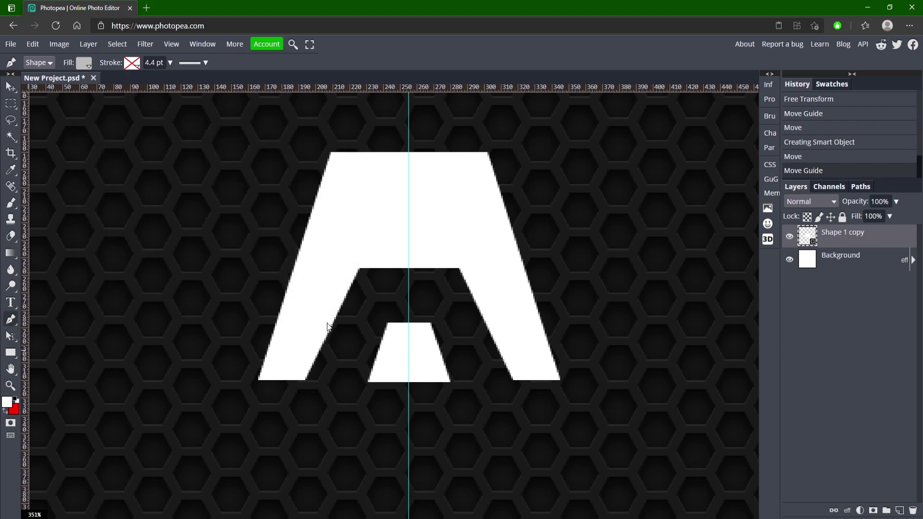
Outline the grey shading along the left leg's inner edge, up to the centre line and back down.
left_click(295, 384)
left_click(352, 258)
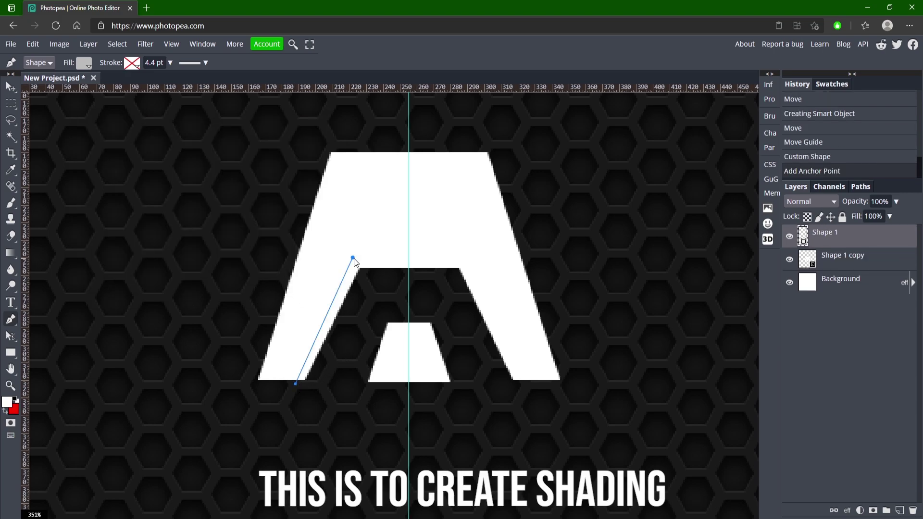
key("ctrl+z")
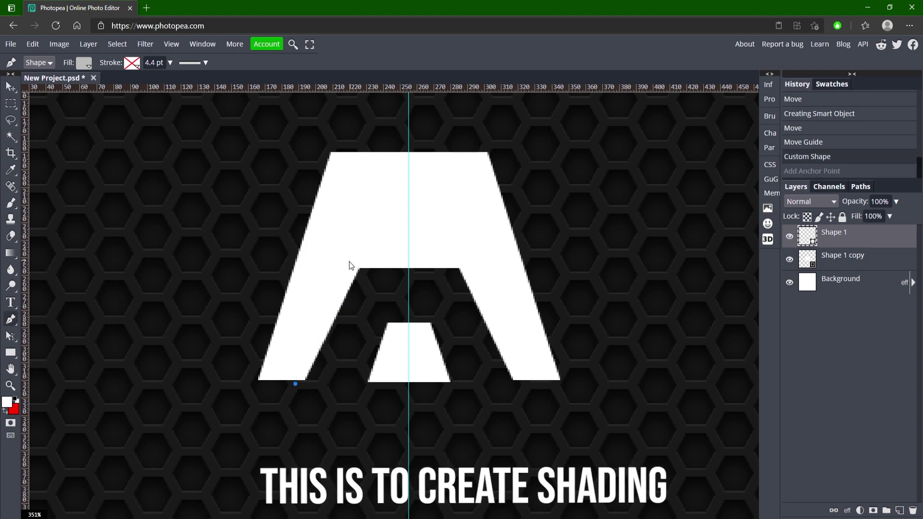
left_click(356, 259)
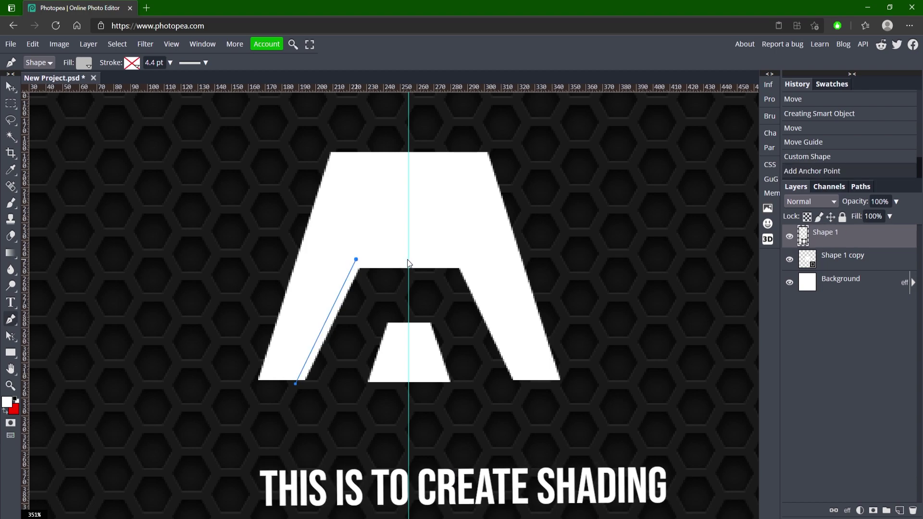
left_click(408, 260)
left_click(409, 275)
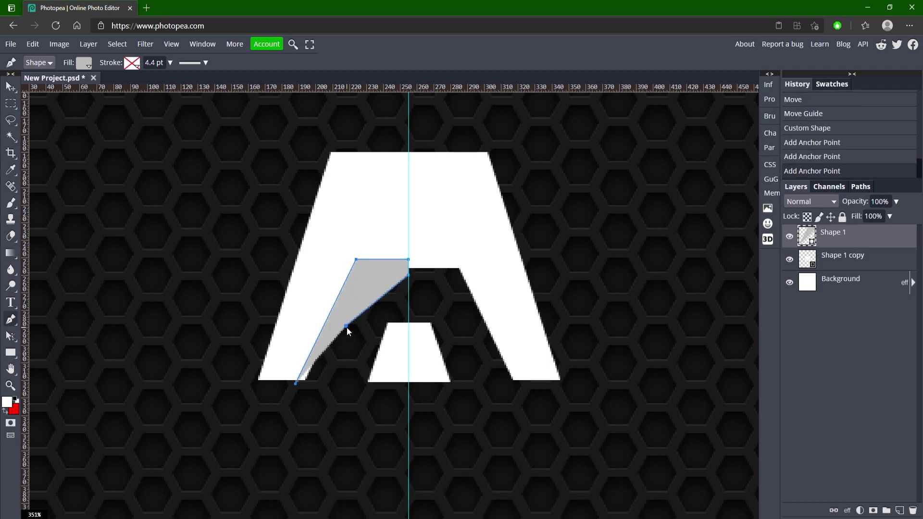
left_click(346, 326)
left_click(329, 373)
left_click(307, 397)
Clip the grey shading shape (Shape 1) to the white A layer beneath it.
key("v")
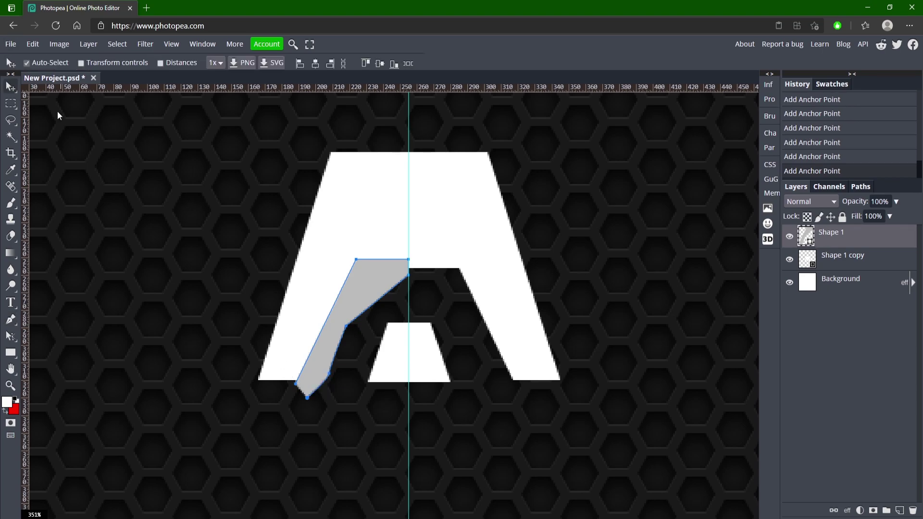
right_click(841, 246)
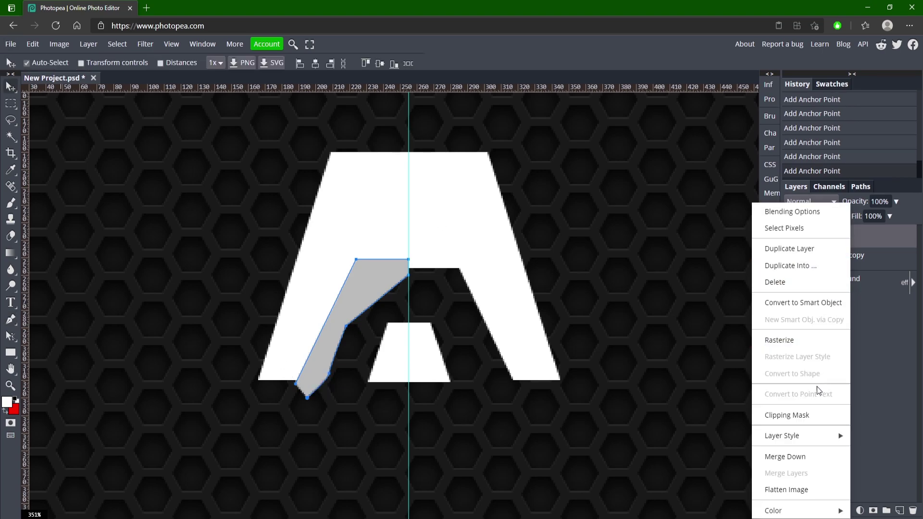
left_click(813, 415)
left_click(813, 417)
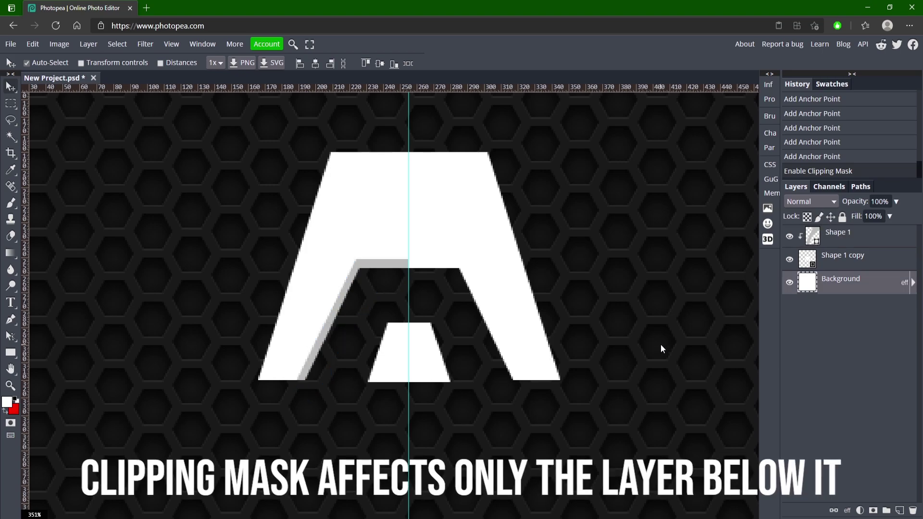
left_click(802, 258)
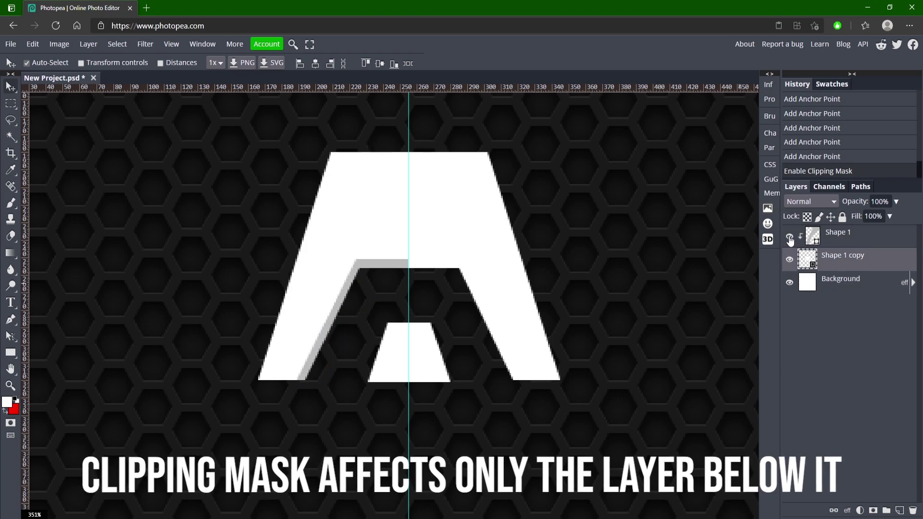
left_click(856, 238)
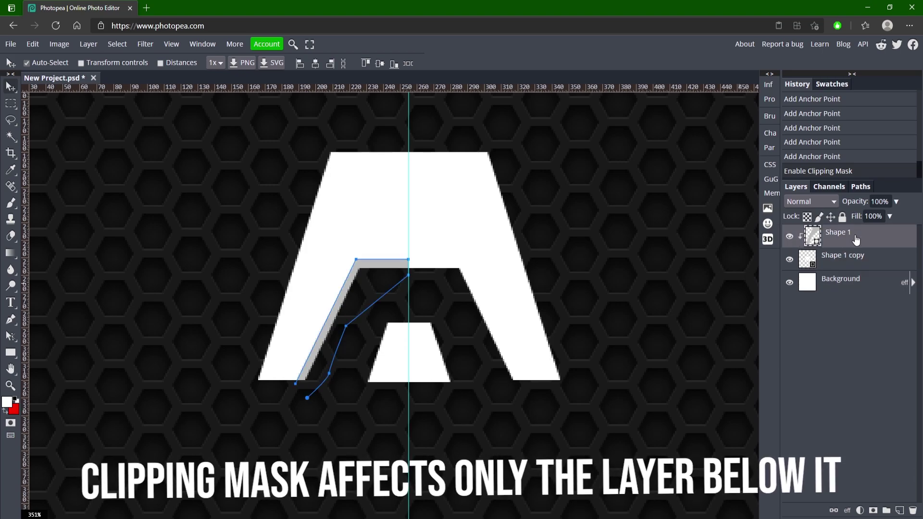
Duplicate the grey shading, flip the copy horizontally, and nudge it onto the right leg.
key("ctrl+j")
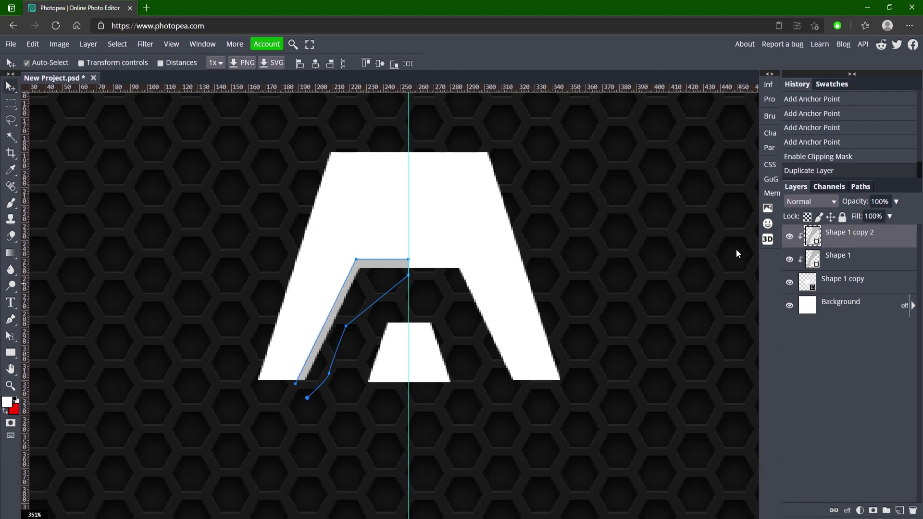
key("ctrl+t")
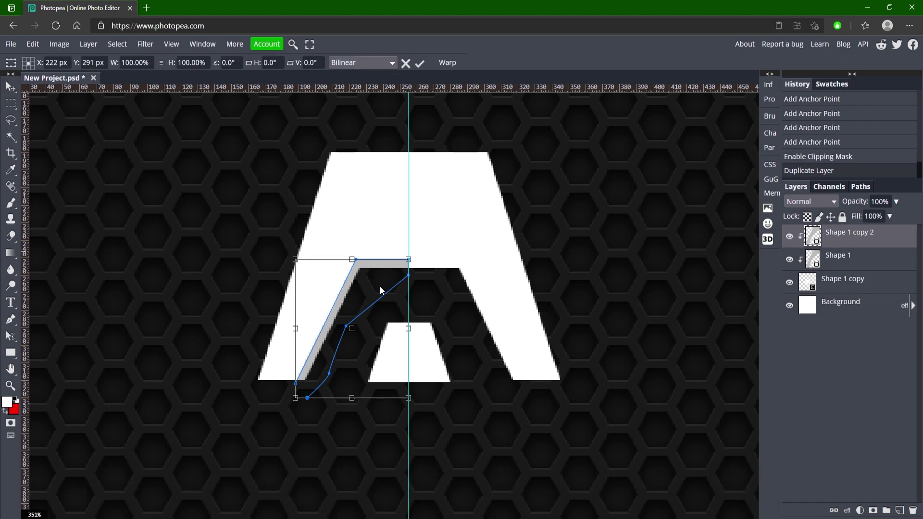
right_click(364, 286)
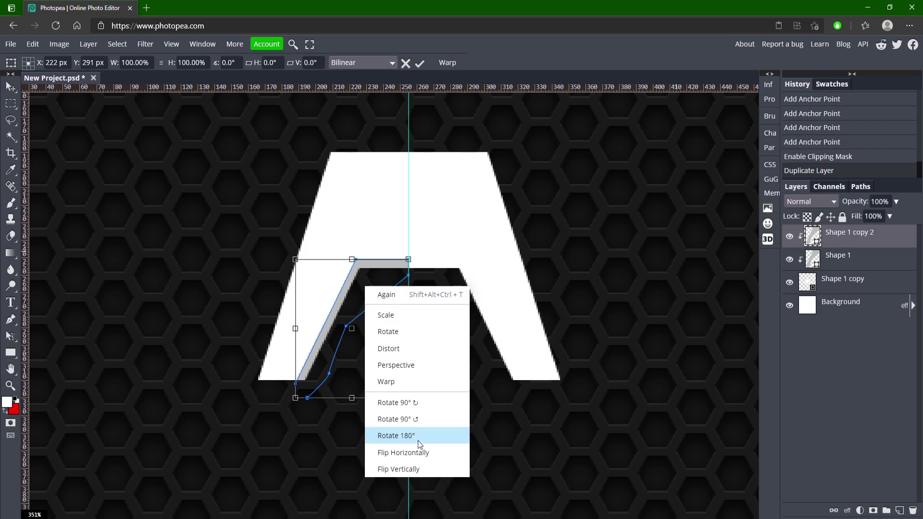
left_click(403, 452)
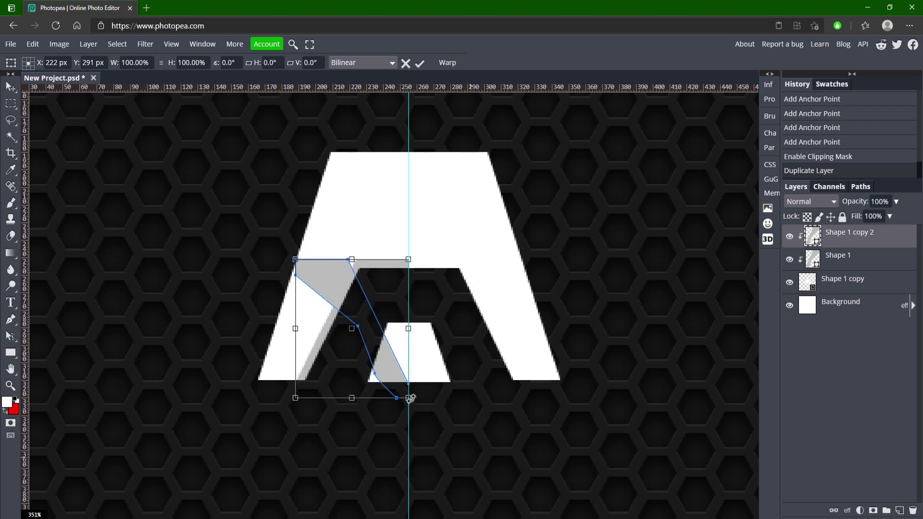
key("shift+Right")
key("shift+Right")
key("shift+Right")
key("shift+Right")
key("shift+Right")
key("shift+Right")
key("shift+Right")
key("shift+Right")
key("shift+Right")
key("shift+Right")
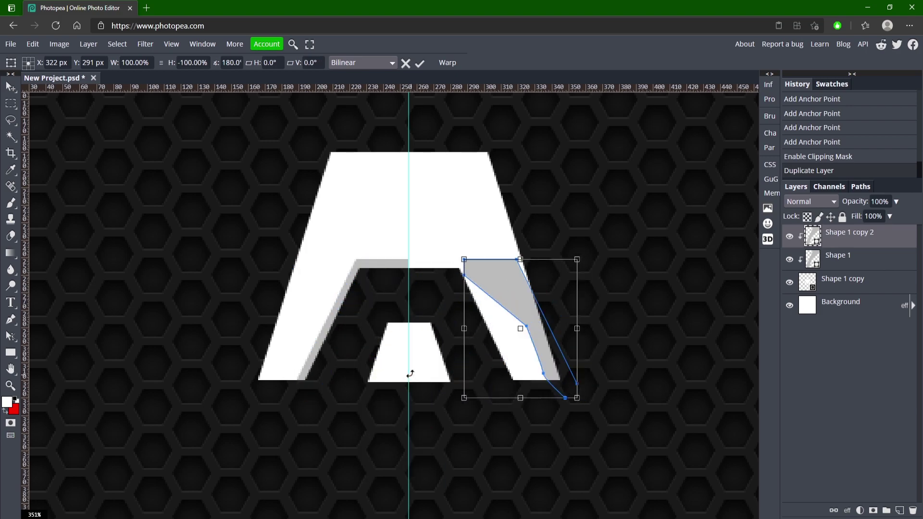
key("shift+Left")
key("shift+Left")
key("shift+Left")
key("shift+Left")
key("shift+Right")
key("Left")
key("Left")
key("Left")
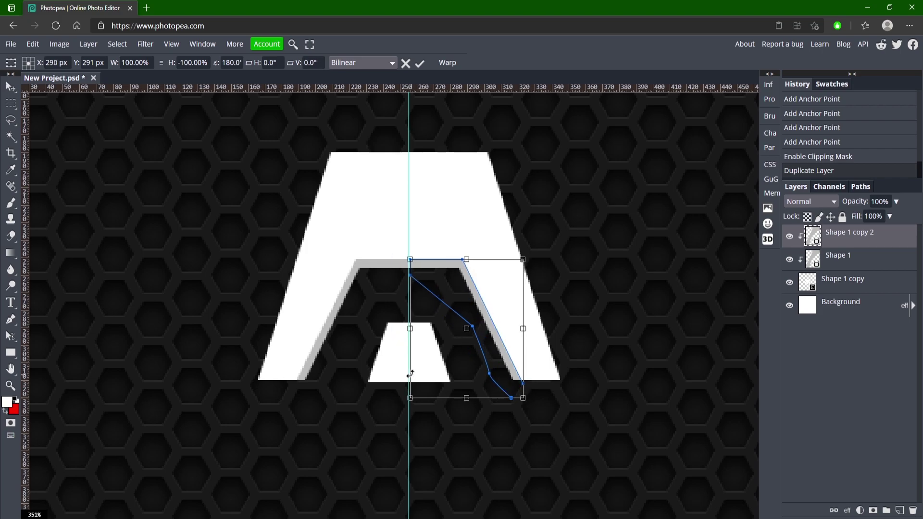
Apply the transform and check the mirrored shading's position on the right leg.
left_click(420, 63)
left_click(595, 227)
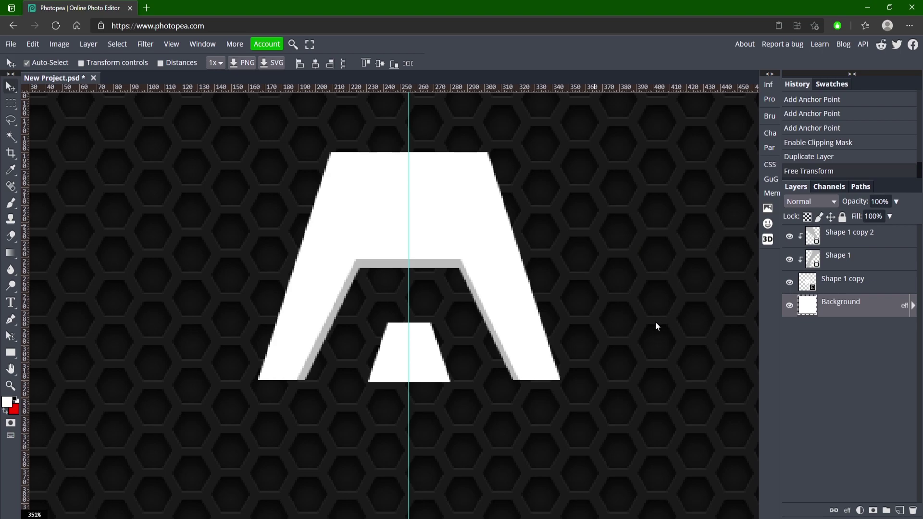
left_click(449, 266)
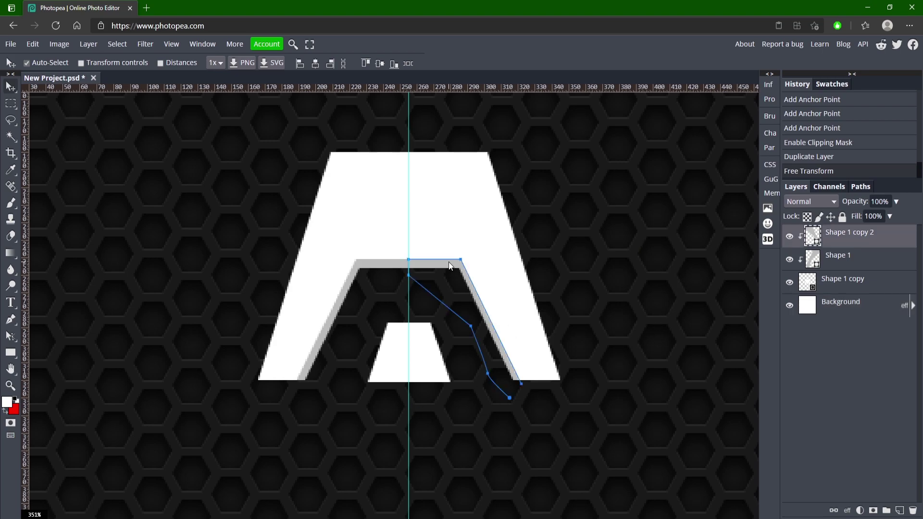
left_click(449, 266)
left_click(584, 201)
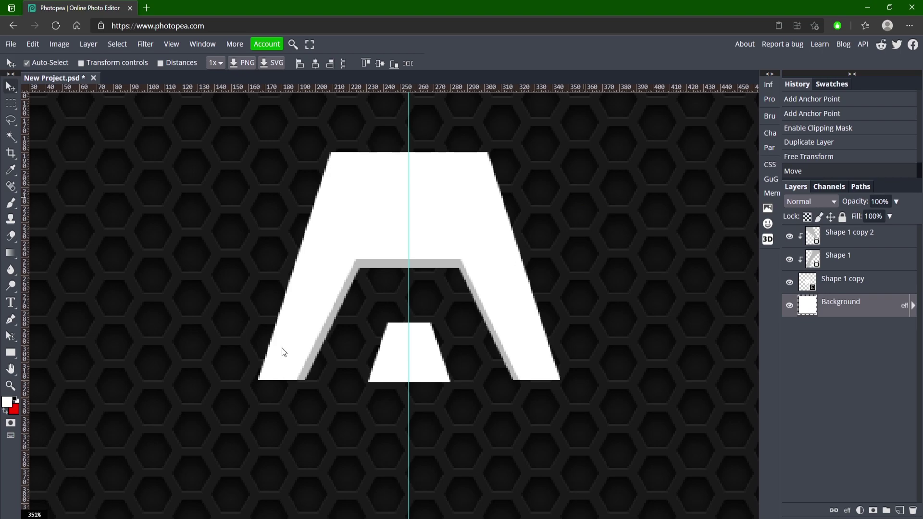
Draw a four-corner grey strip with the Pen tool under the small trapezoid.
key("p")
left_click(362, 377)
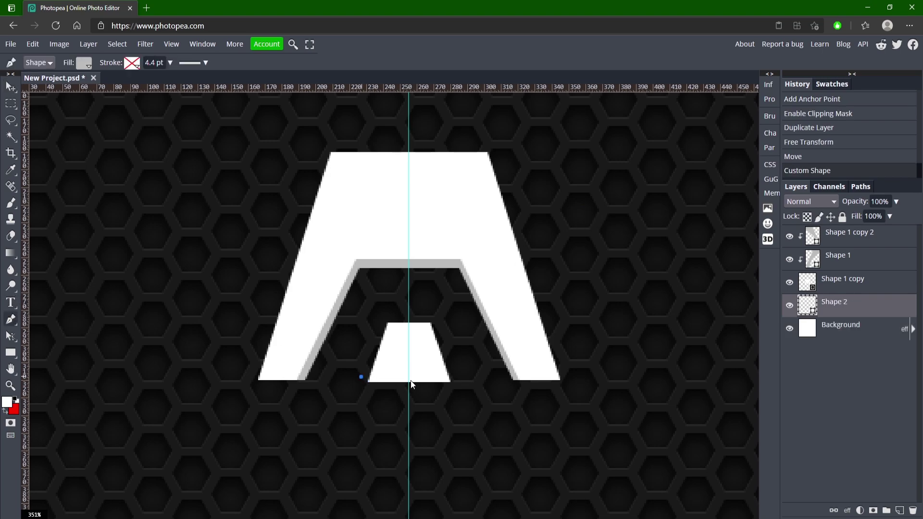
left_click(452, 377)
left_click(453, 395)
left_click(360, 394)
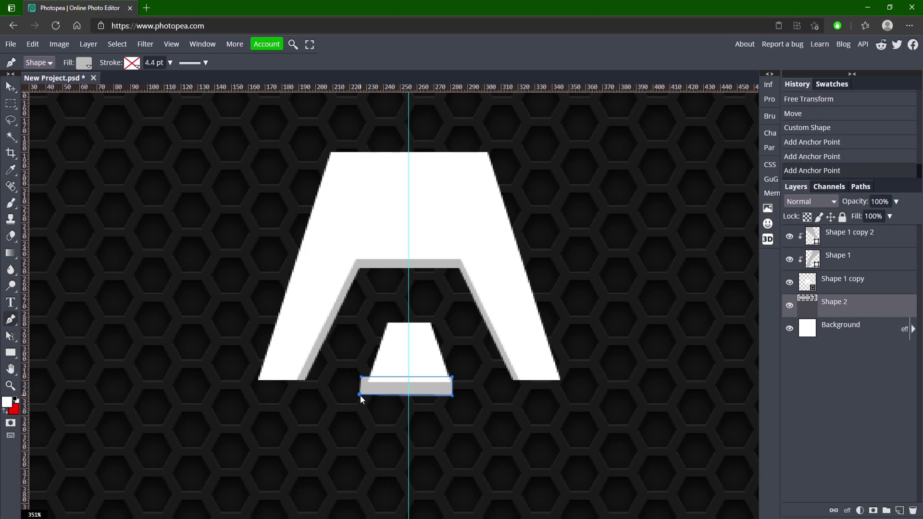
Clip the strip (Shape 2) to the layer below and move it to the top of the stack.
left_click(10, 87)
right_click(862, 306)
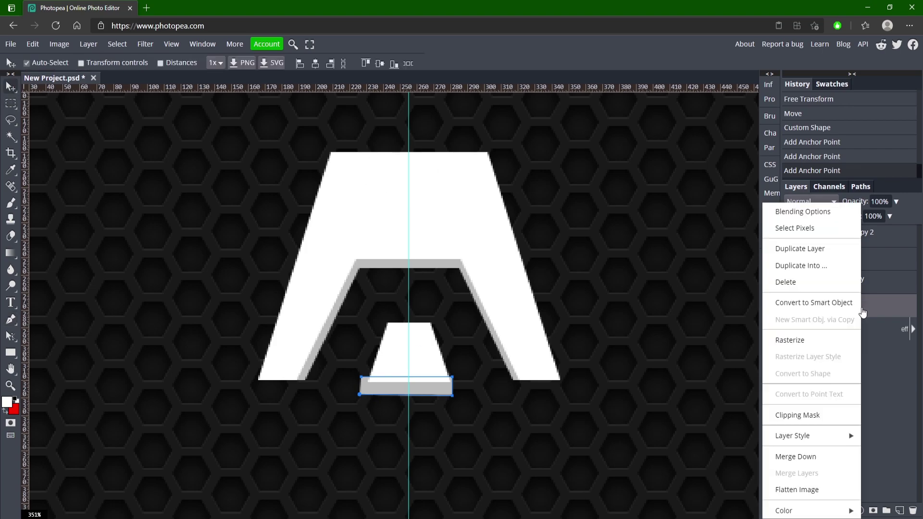
left_click(817, 416)
left_click_drag(863, 306, 857, 233)
left_click(728, 321)
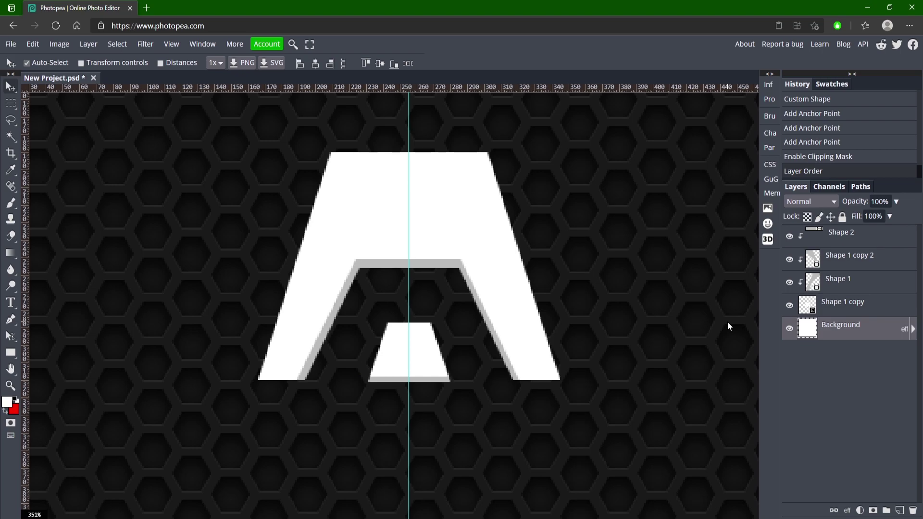
Convert all the logo layers together into one smart object.
left_click(865, 242)
left_click(861, 306, "shift")
right_click(860, 304)
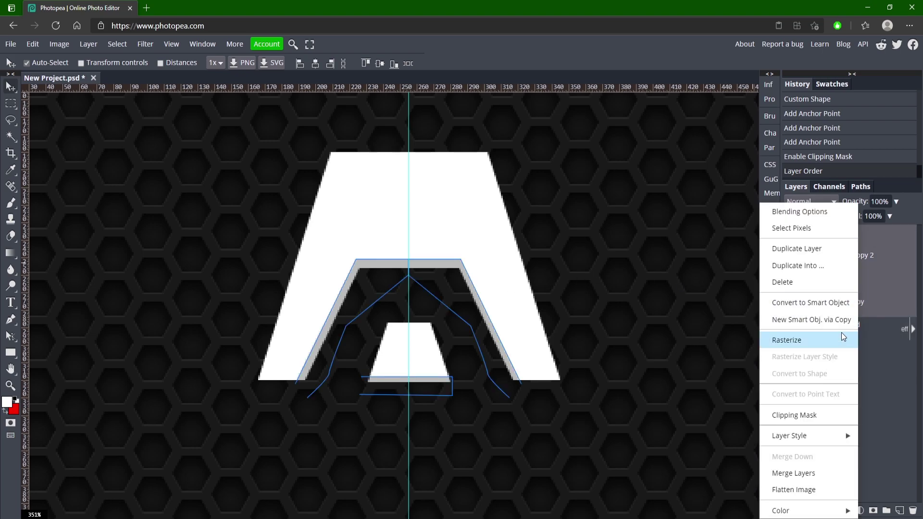
left_click(840, 303)
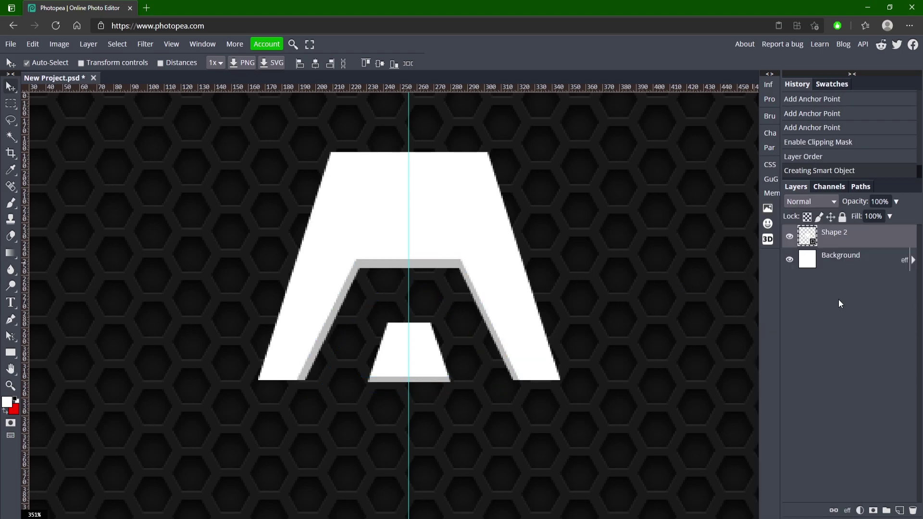
Zoom out to the whole document and drag the vertical guide off the canvas.
left_click(10, 385)
left_click(146, 334, "alt")
left_click(144, 332, "alt")
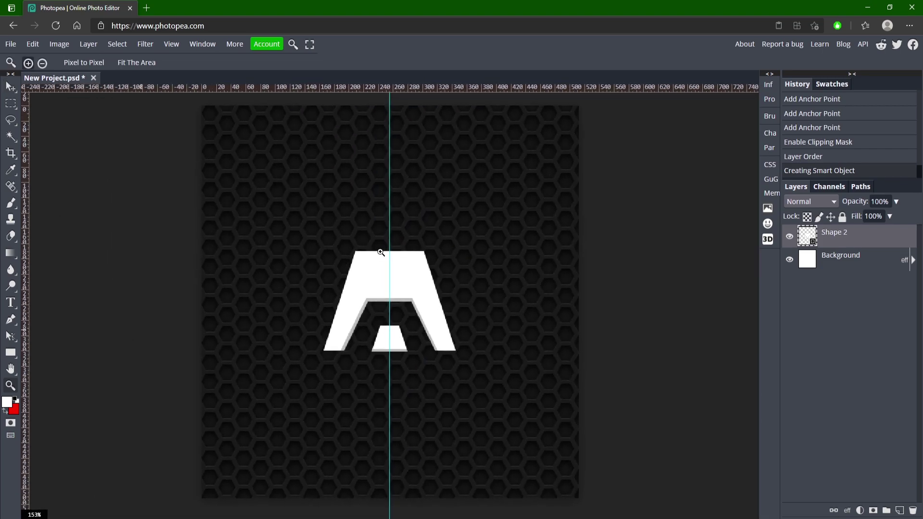
left_click(10, 87)
left_click_drag(389, 213, 146, 211)
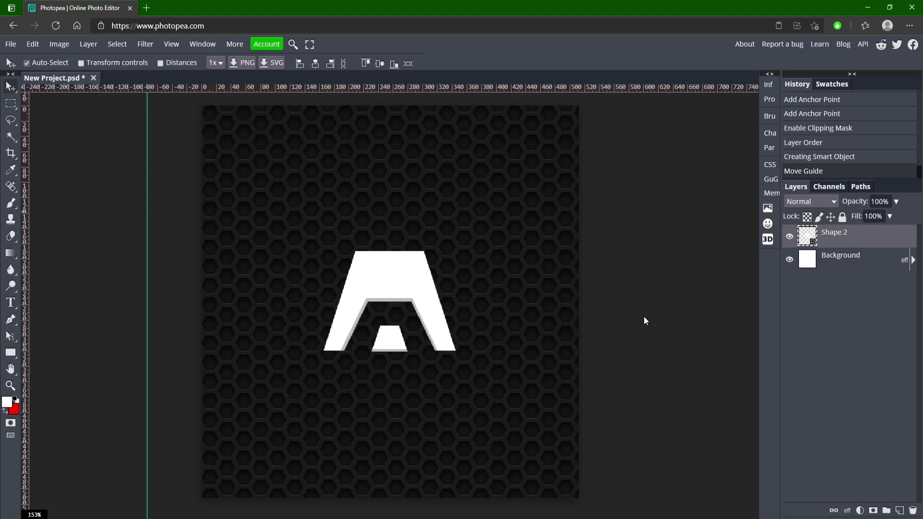
left_click(790, 260)
left_click(790, 260)
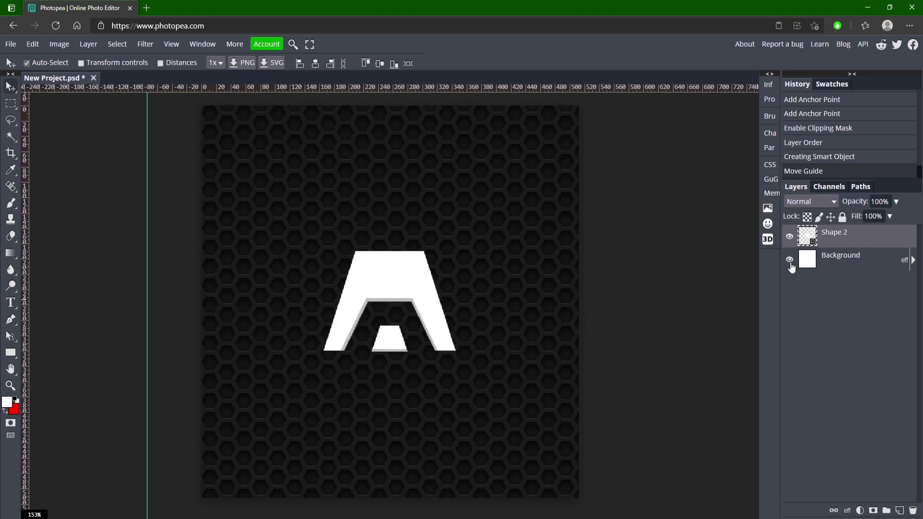
Add an Exposure adjustment above Background and lower its exposure to -2.2.
left_click(875, 264)
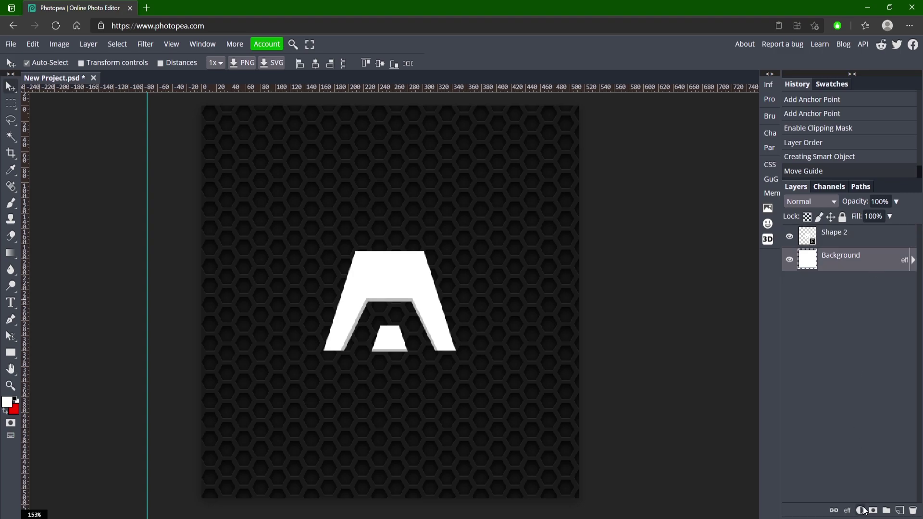
left_click(860, 510)
left_click(860, 267)
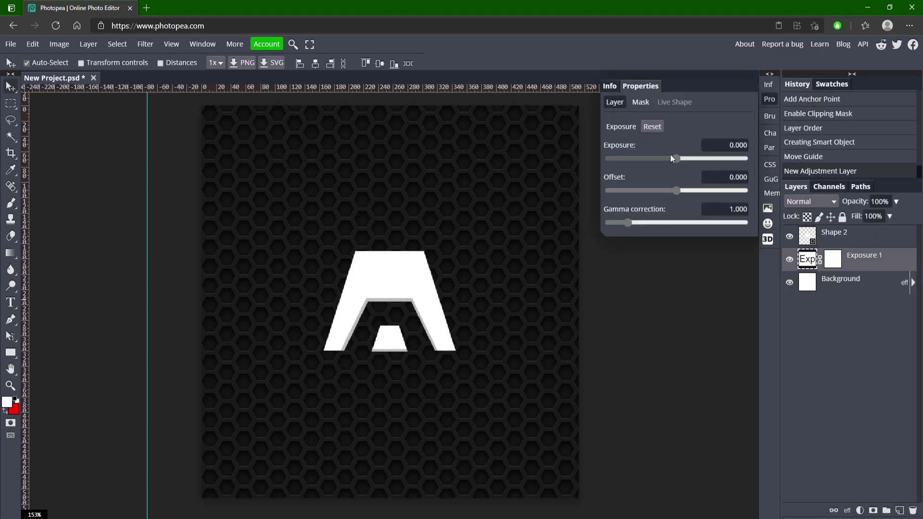
left_click_drag(672, 159, 671, 161)
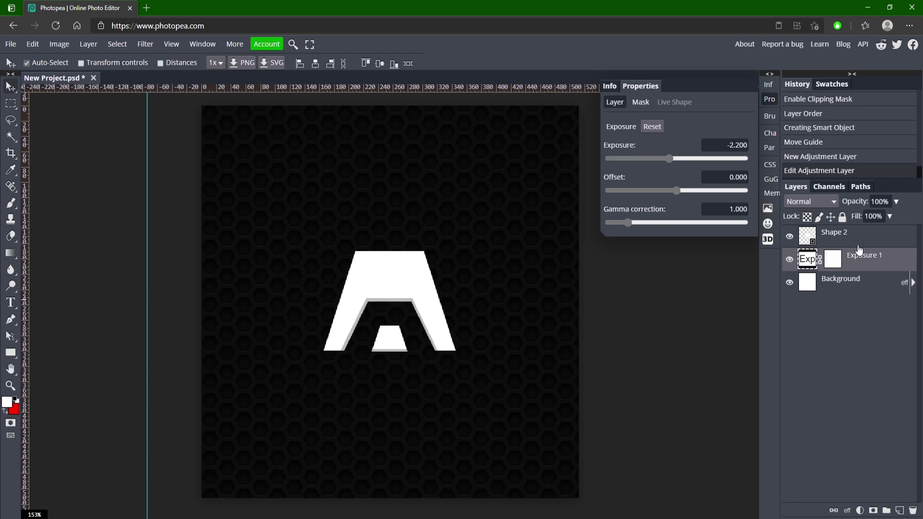
left_click(846, 234)
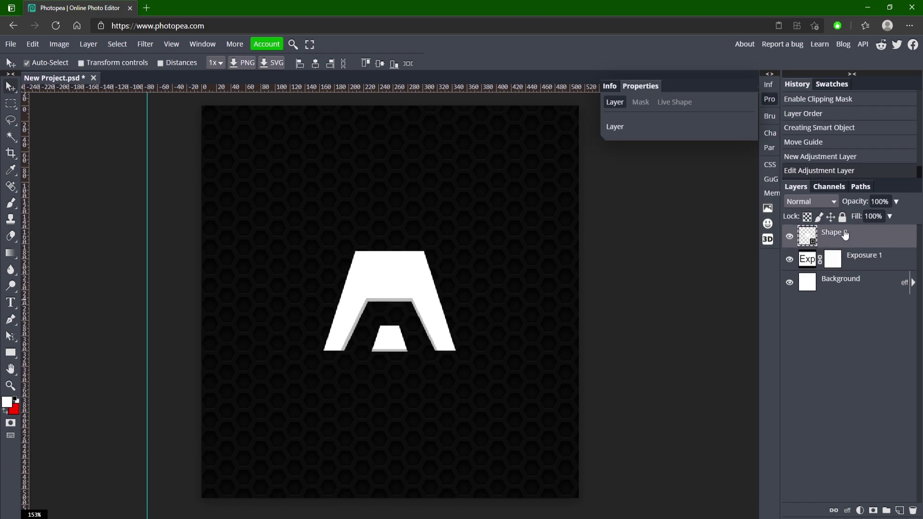
Add a Curves adjustment layer with an S-shaped RGB curve for contrast.
left_click(862, 511)
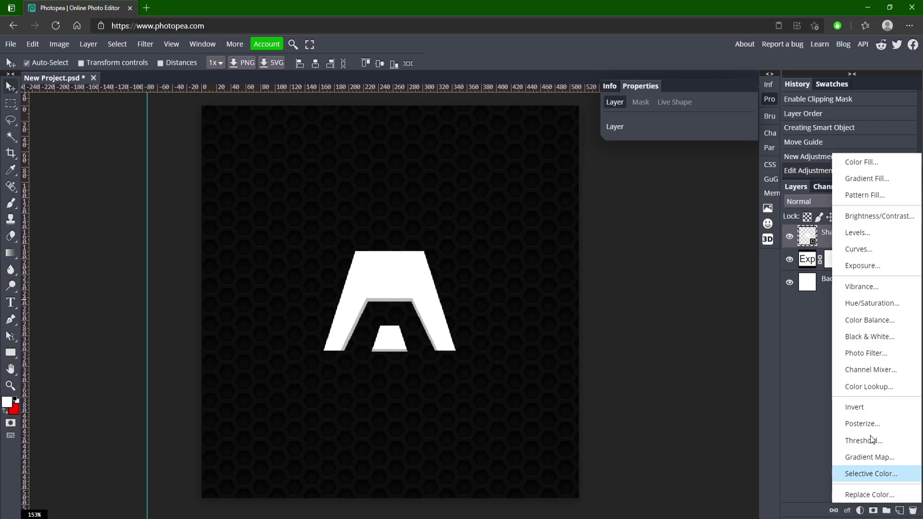
left_click(858, 248)
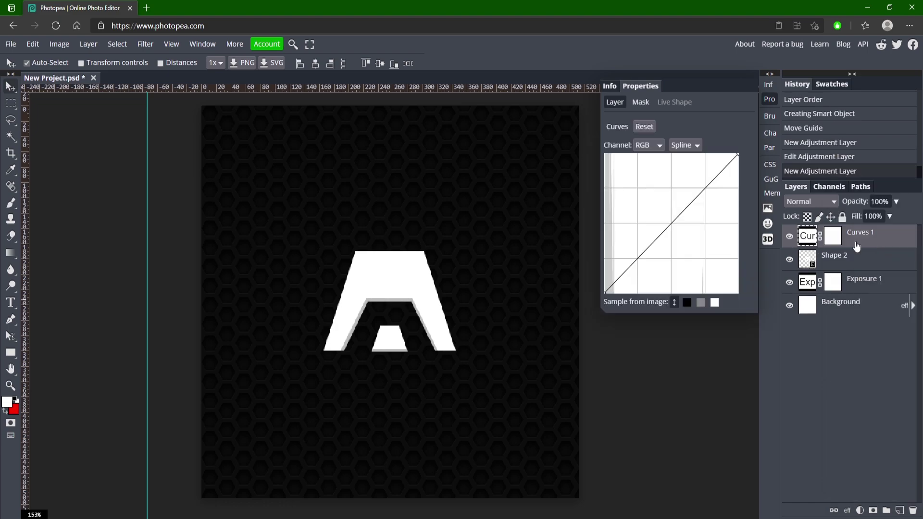
left_click_drag(711, 182, 705, 181)
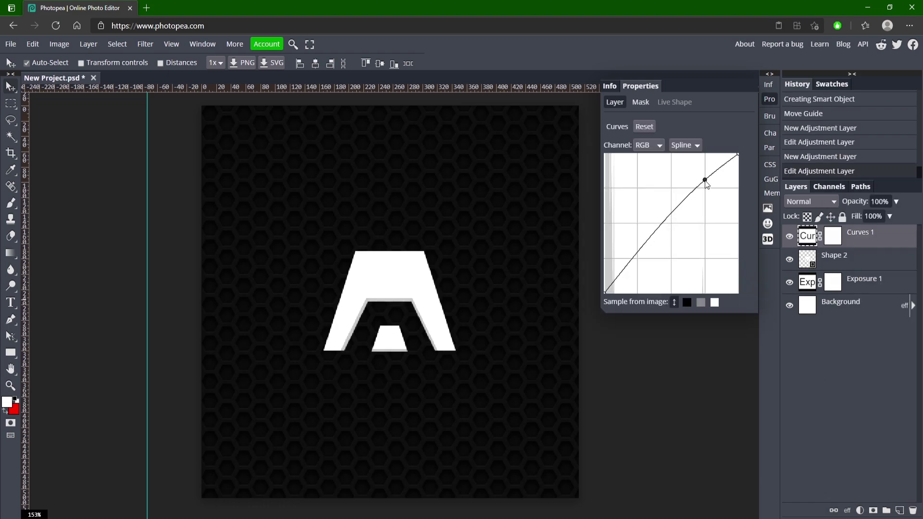
left_click(638, 263)
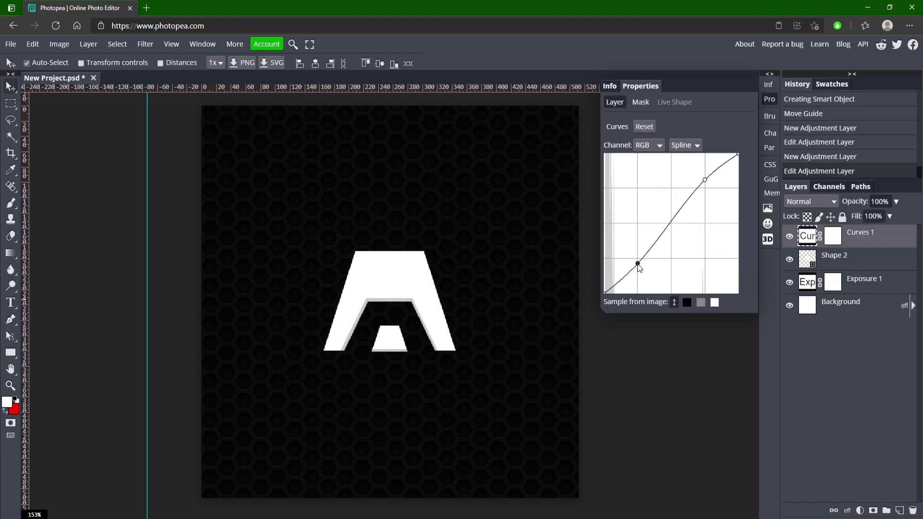
Set the Exposure 1 adjustment to Offset 0 and Exposure 0.200.
left_click(814, 283)
left_click(692, 191)
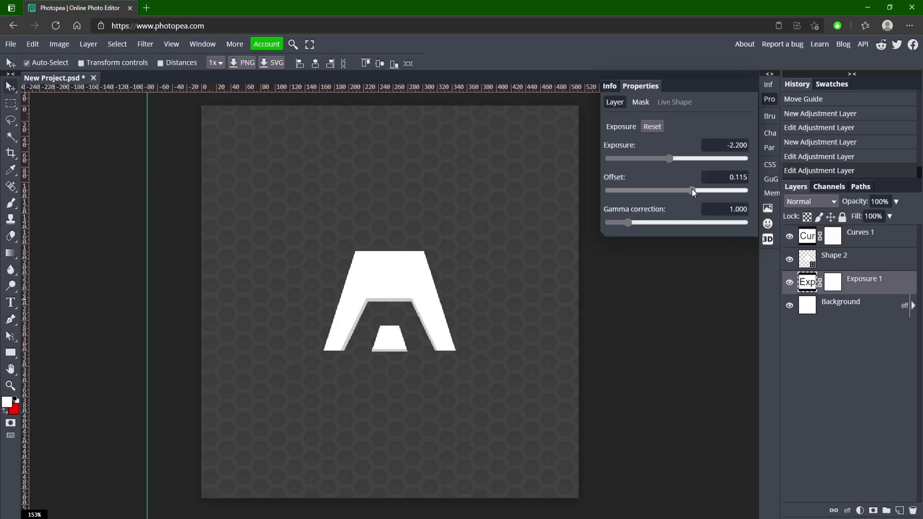
left_click_drag(692, 189, 679, 191)
left_click(726, 177)
type("0")
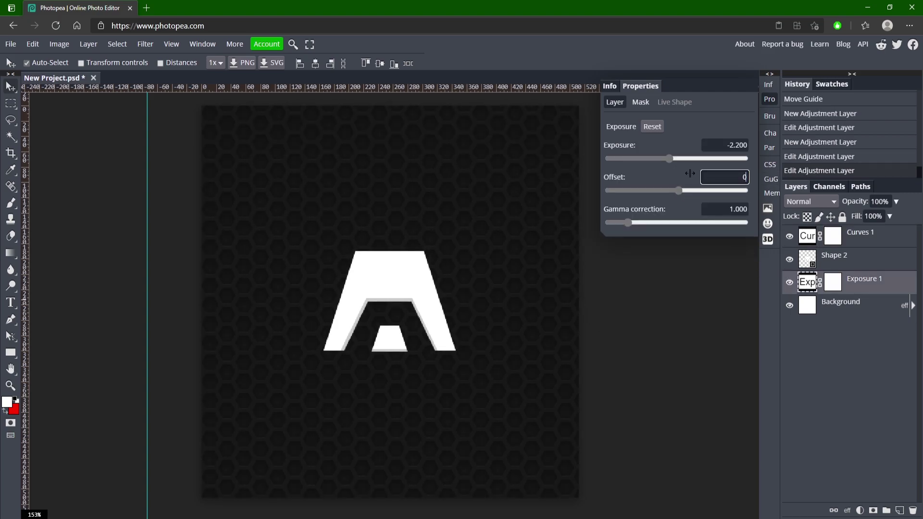
key("Return")
left_click_drag(668, 161, 673, 161)
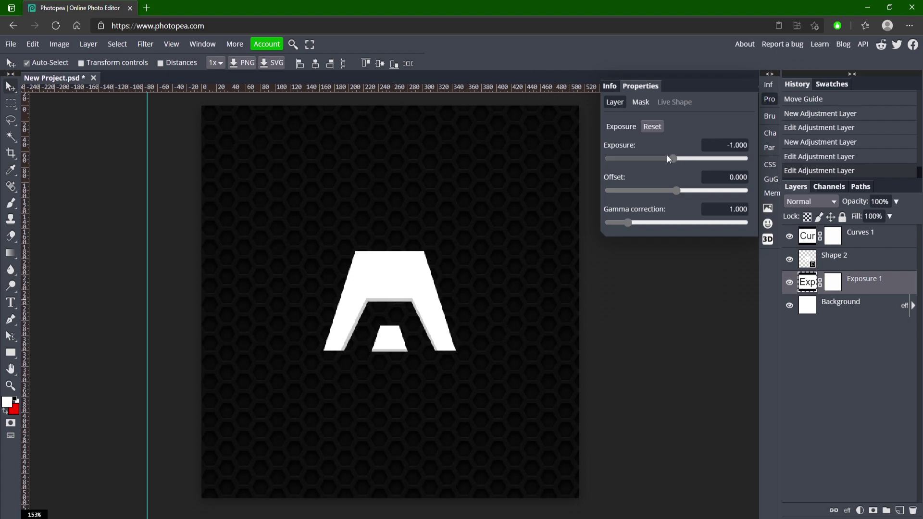
left_click(768, 99)
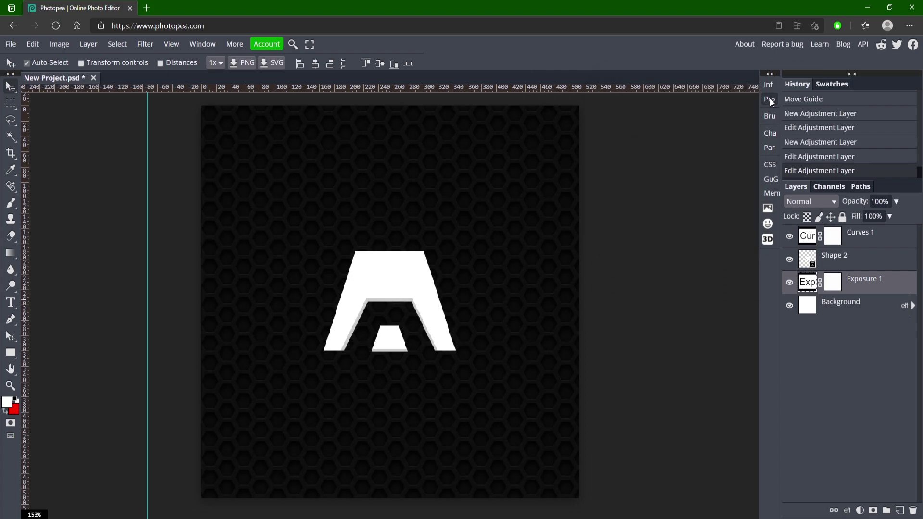
double_click(806, 286)
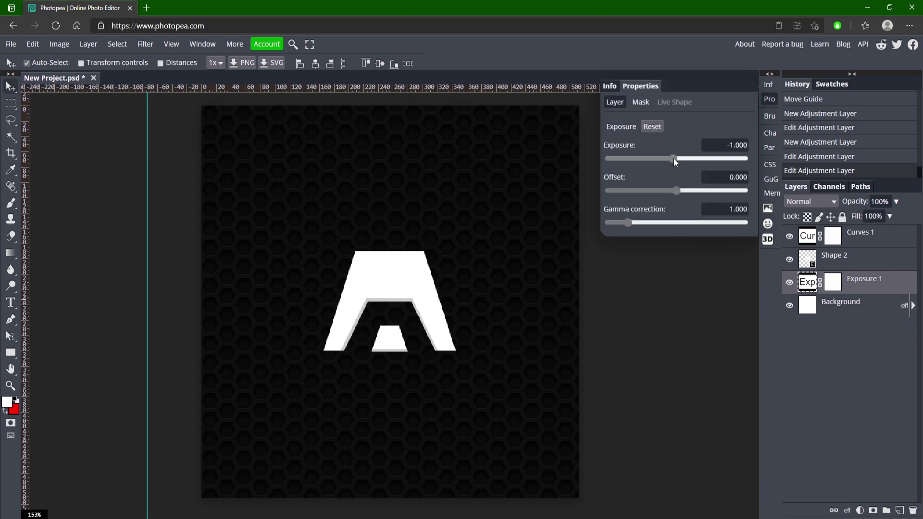
left_click_drag(674, 159, 678, 159)
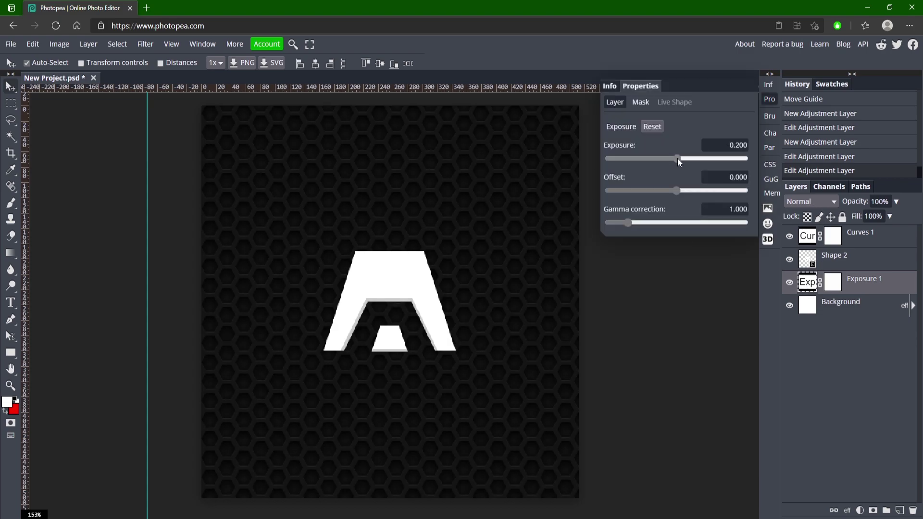
left_click(891, 262)
left_click(886, 287)
Turn on a reversed radial Gradient Overlay in Background's layer style.
double_click(879, 310)
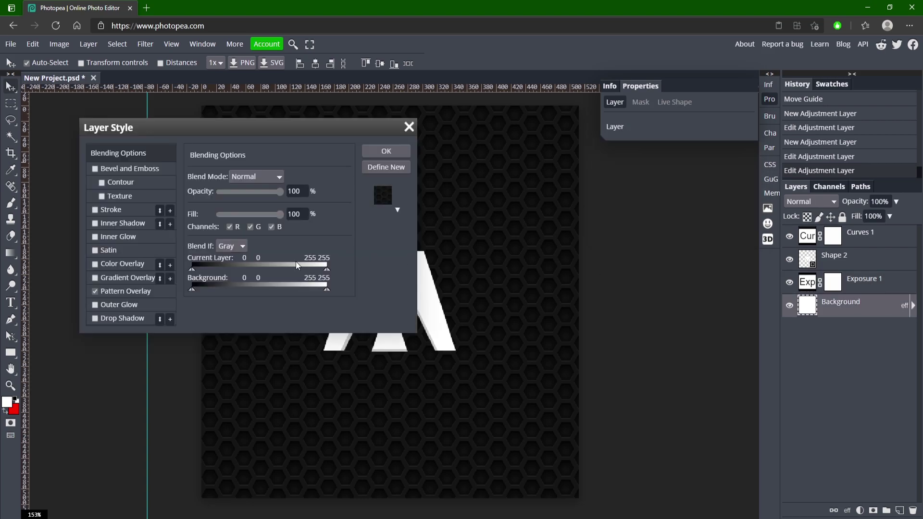
left_click(95, 278)
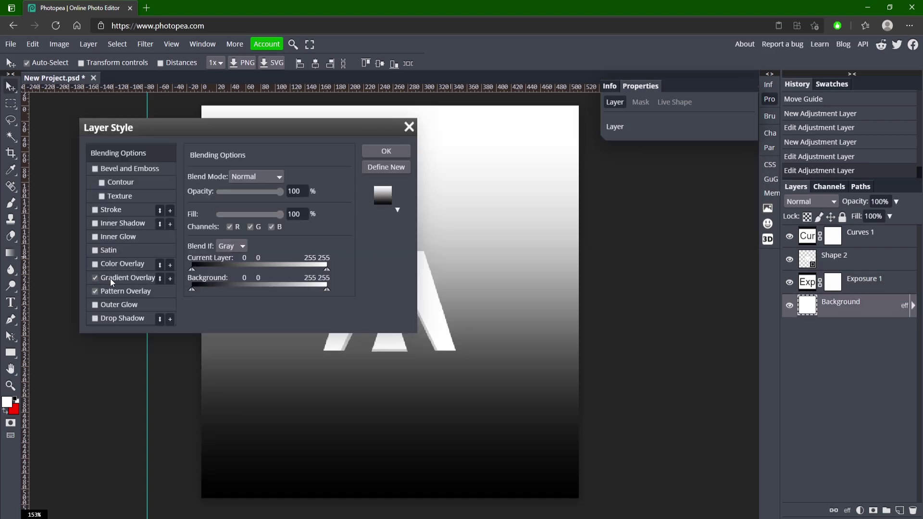
left_click(111, 278)
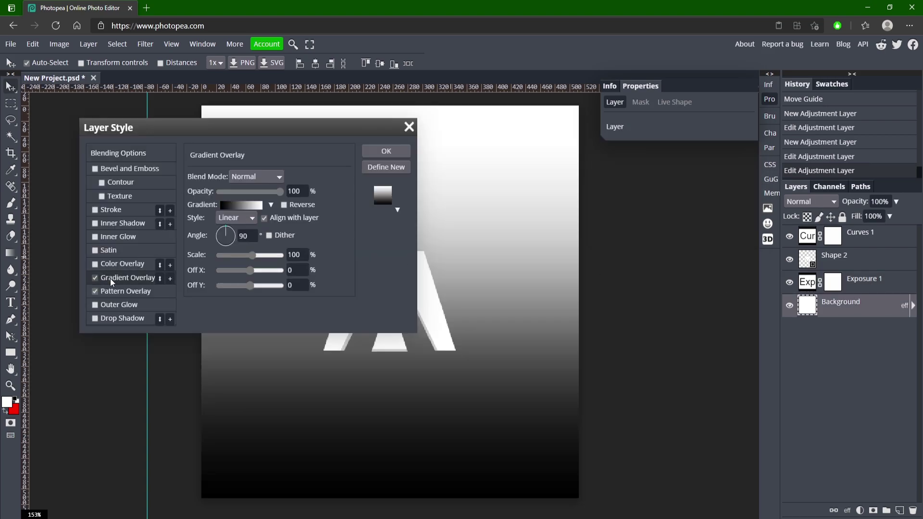
left_click(229, 221)
left_click(221, 240)
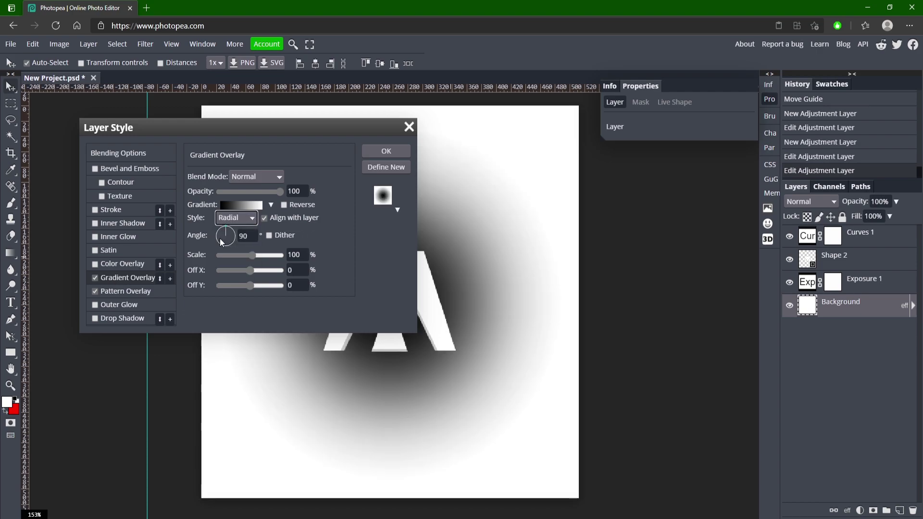
left_click(284, 205)
left_click_drag(284, 137, 800, 234)
Scale the radial gradient up to 229% in Multiply blend mode and apply the style.
left_click_drag(771, 356, 775, 356)
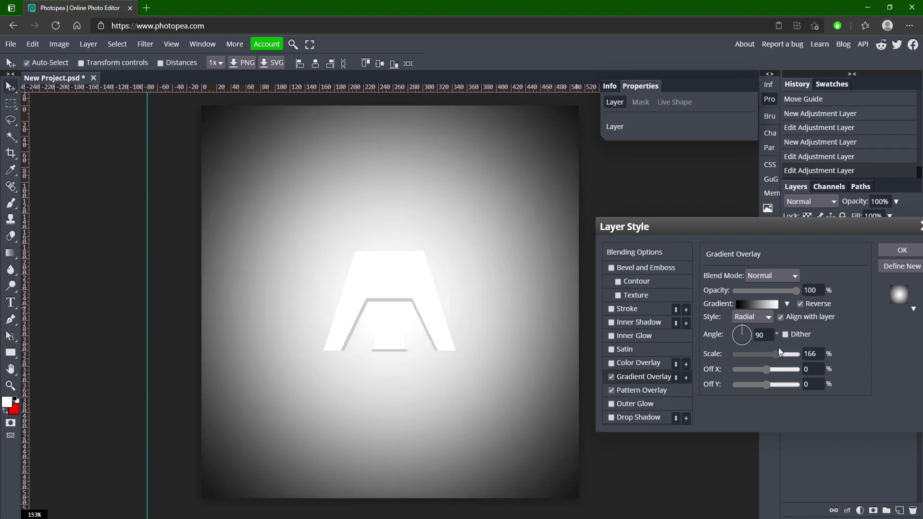
left_click(766, 274)
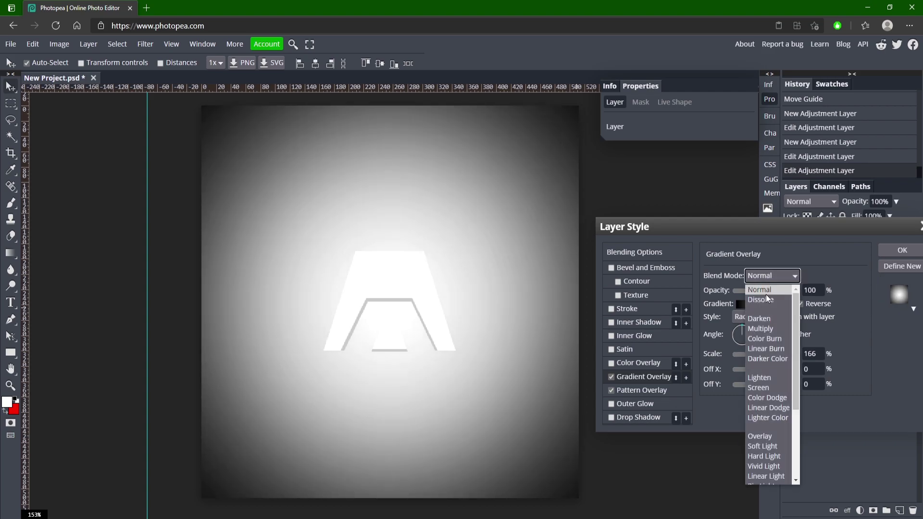
left_click(769, 329)
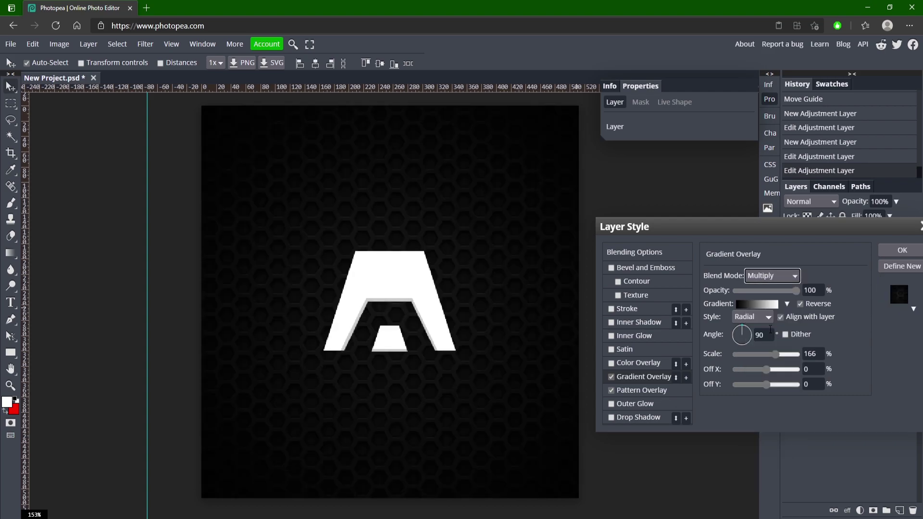
left_click_drag(775, 353, 781, 354)
left_click(902, 251)
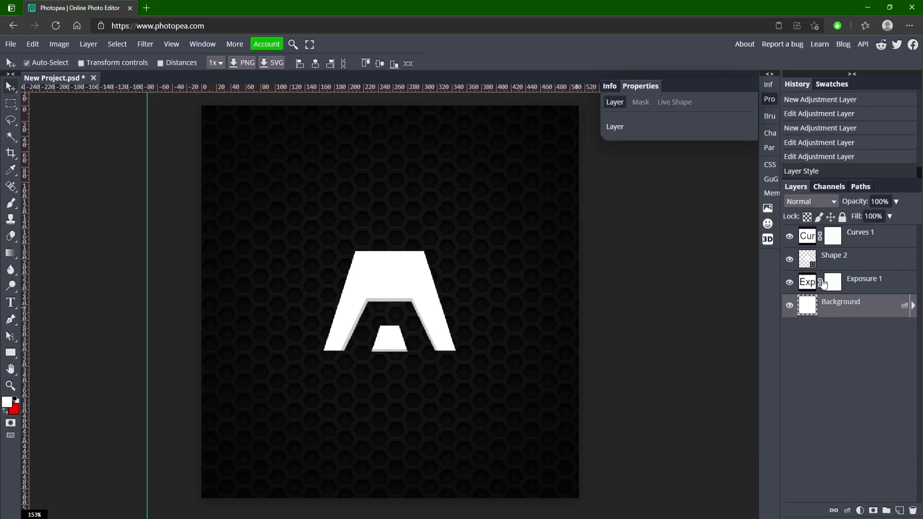
Raise the Exposure 1 adjustment to 0.800.
left_click(818, 284)
left_click_drag(678, 159, 680, 160)
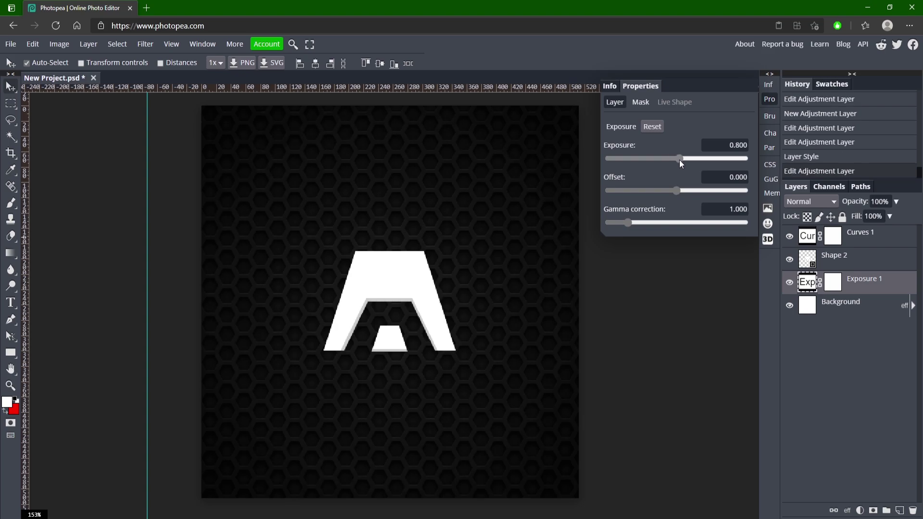
left_click(872, 261)
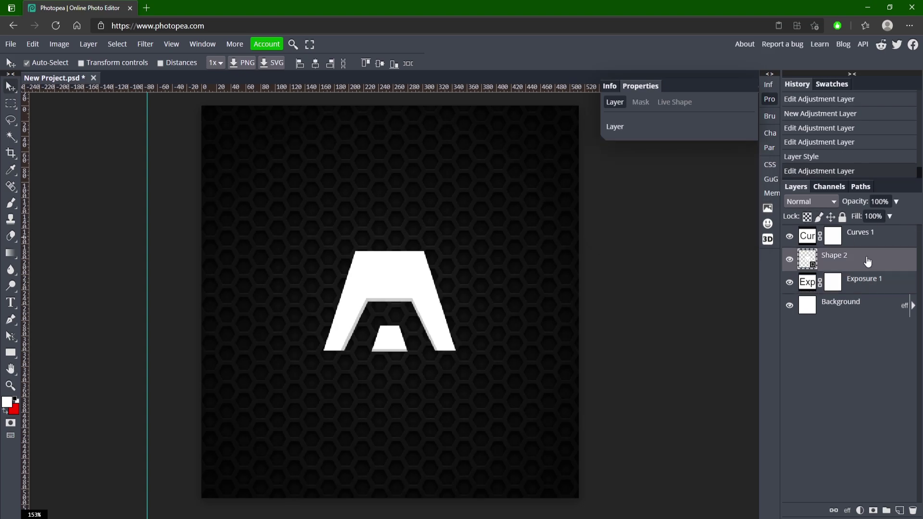
left_click(863, 241)
left_click(862, 264)
left_click(867, 304)
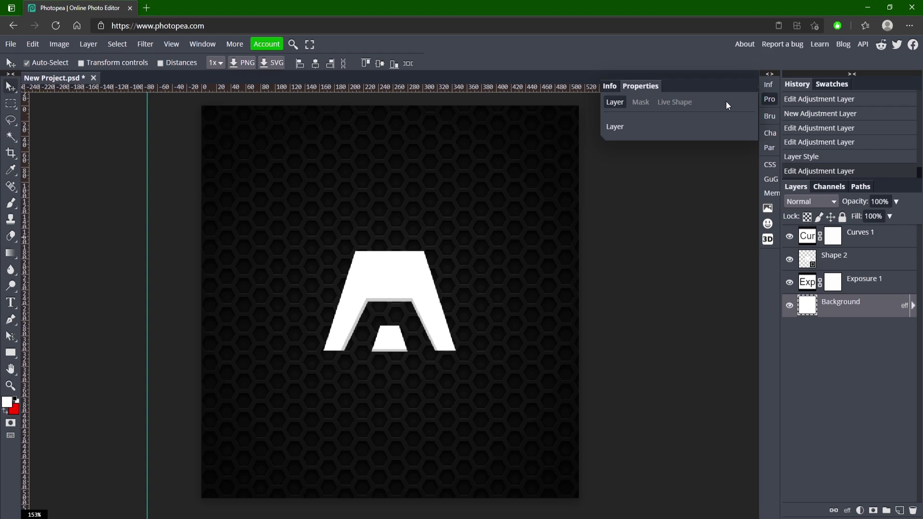
left_click(10, 385)
scroll(138, 352, "down", 5)
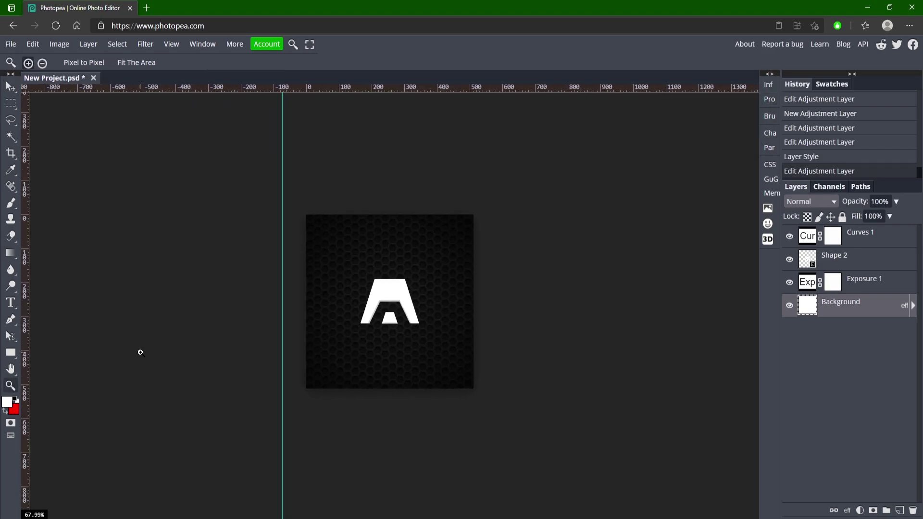
scroll(140, 351, "up", 5)
scroll(447, 309, "up", 1)
scroll(447, 309, "up", 3)
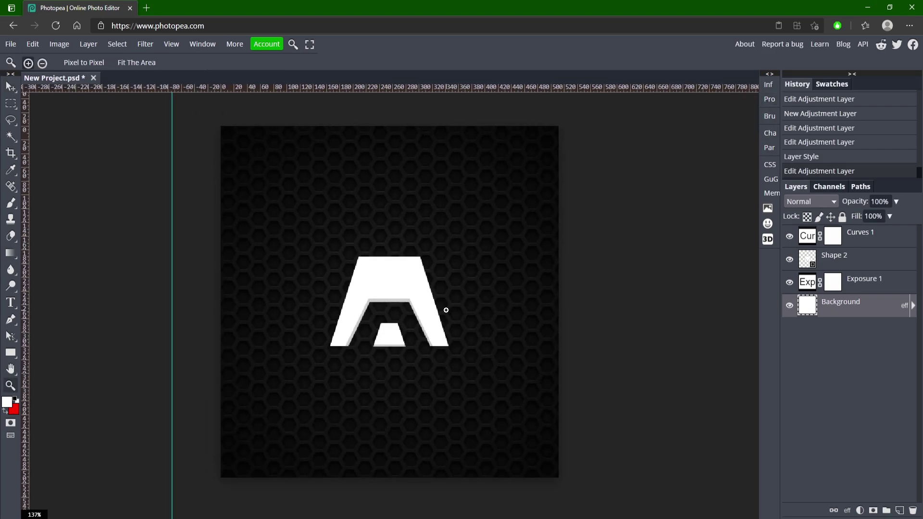
scroll(451, 310, "up", 1)
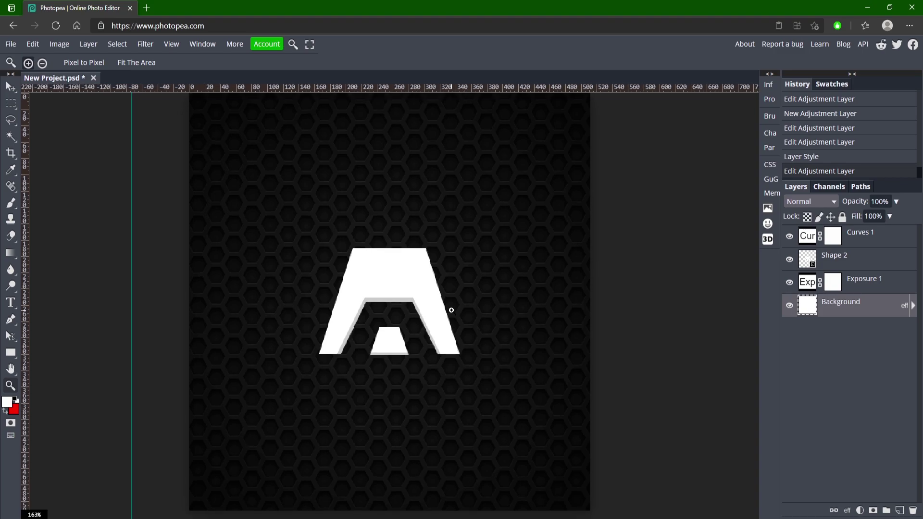
scroll(451, 310, "down", 2)
scroll(452, 311, "up", 2)
scroll(421, 311, "down", 1)
scroll(421, 311, "up", 1)
left_click(428, 312)
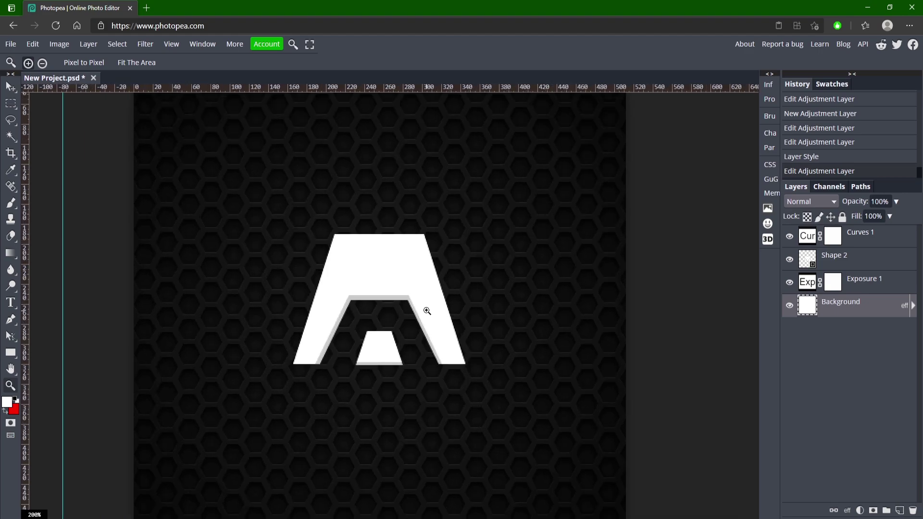
scroll(428, 311, "up", 1)
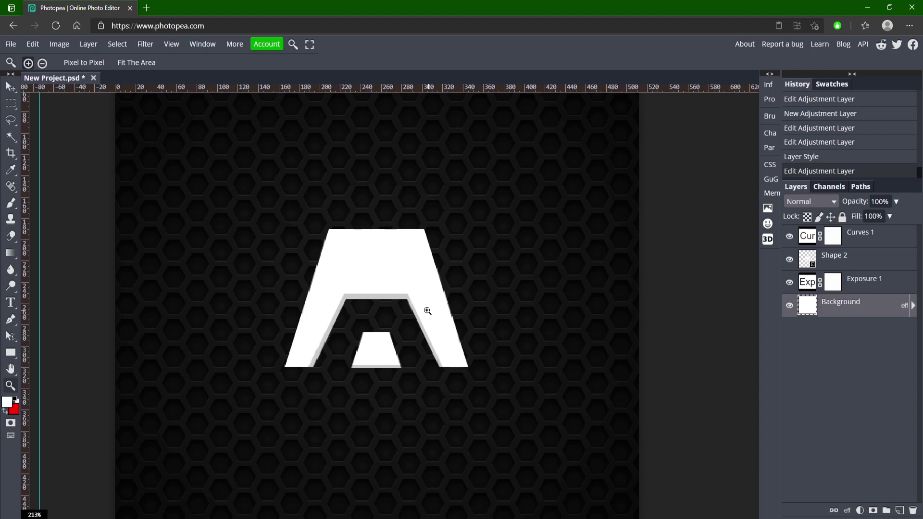
scroll(401, 318, "up", 8)
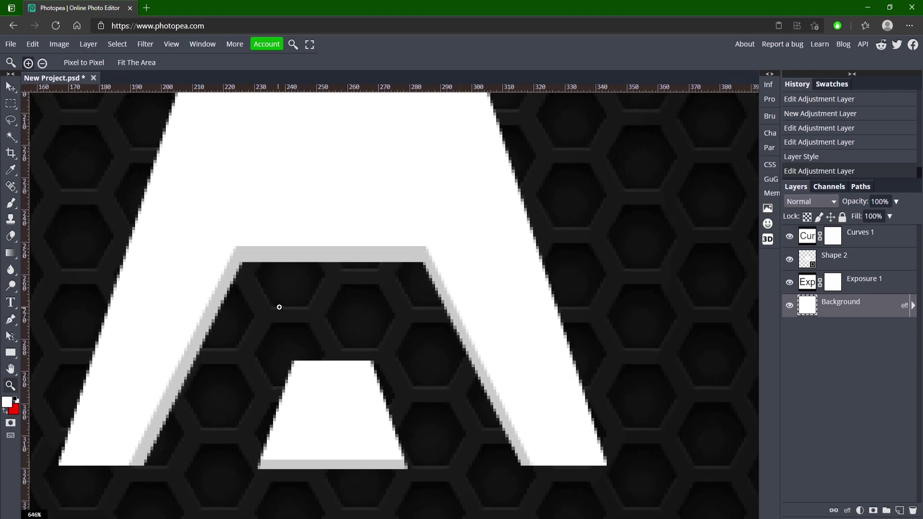
scroll(286, 305, "down", 10)
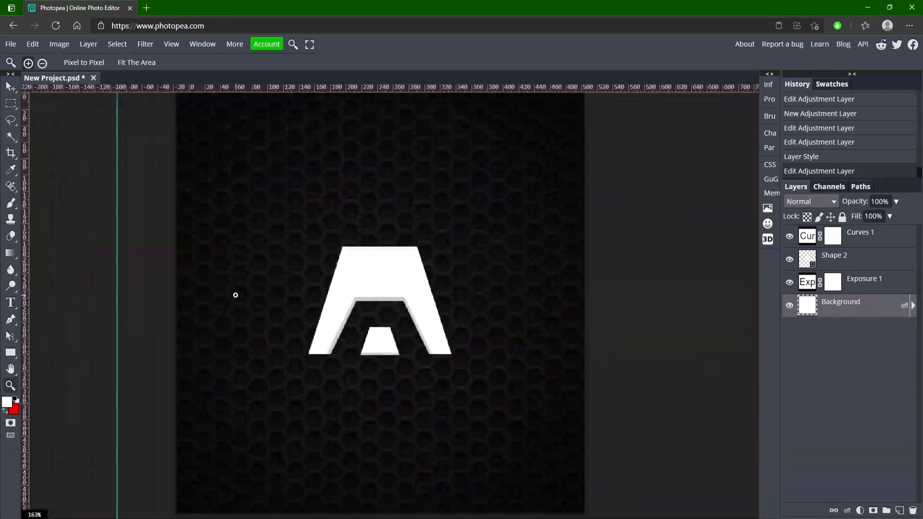
scroll(235, 295, "down", 1)
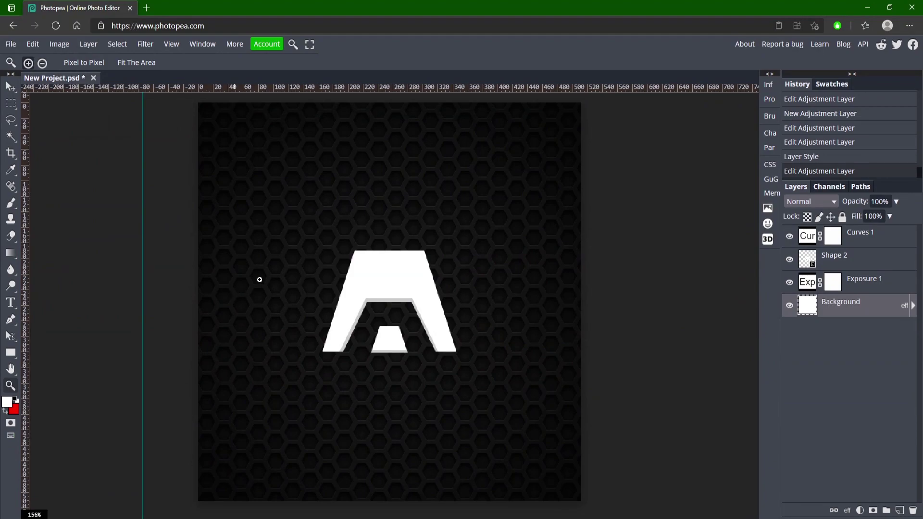